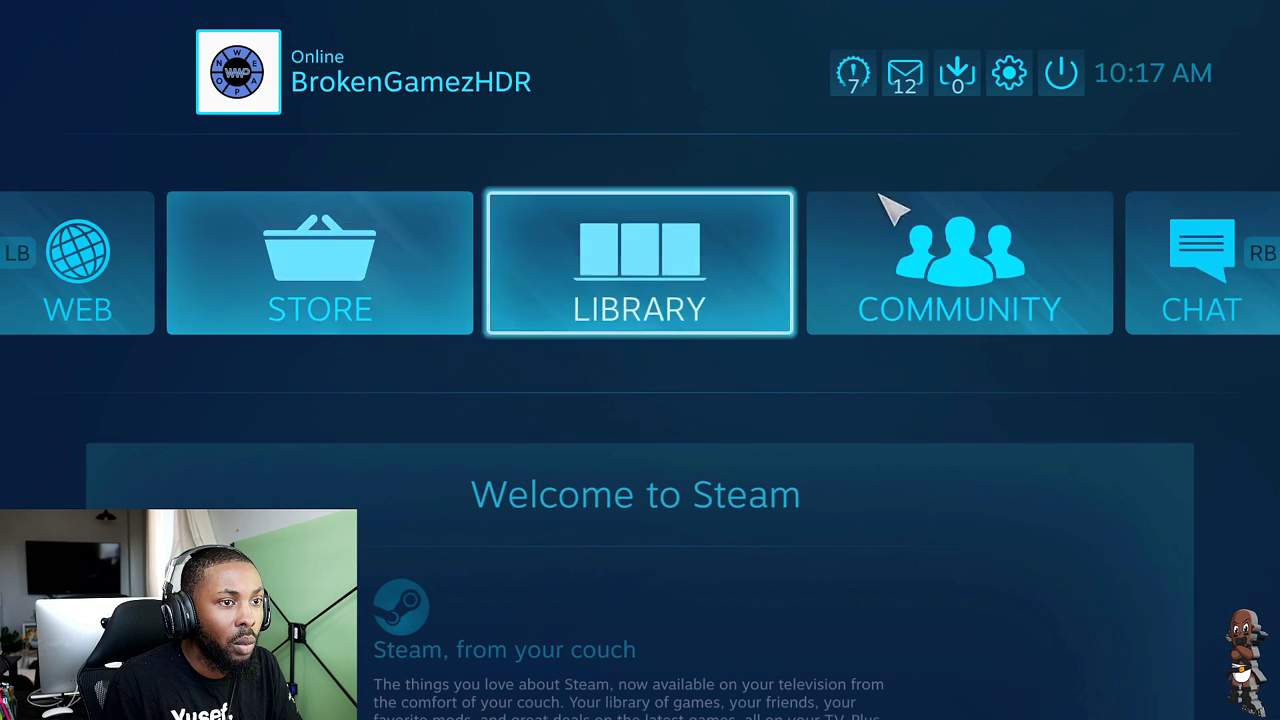
{"action": "left_click", "coordinate": [1015, 83]}
{"action": "left_click", "coordinate": [286, 285]}
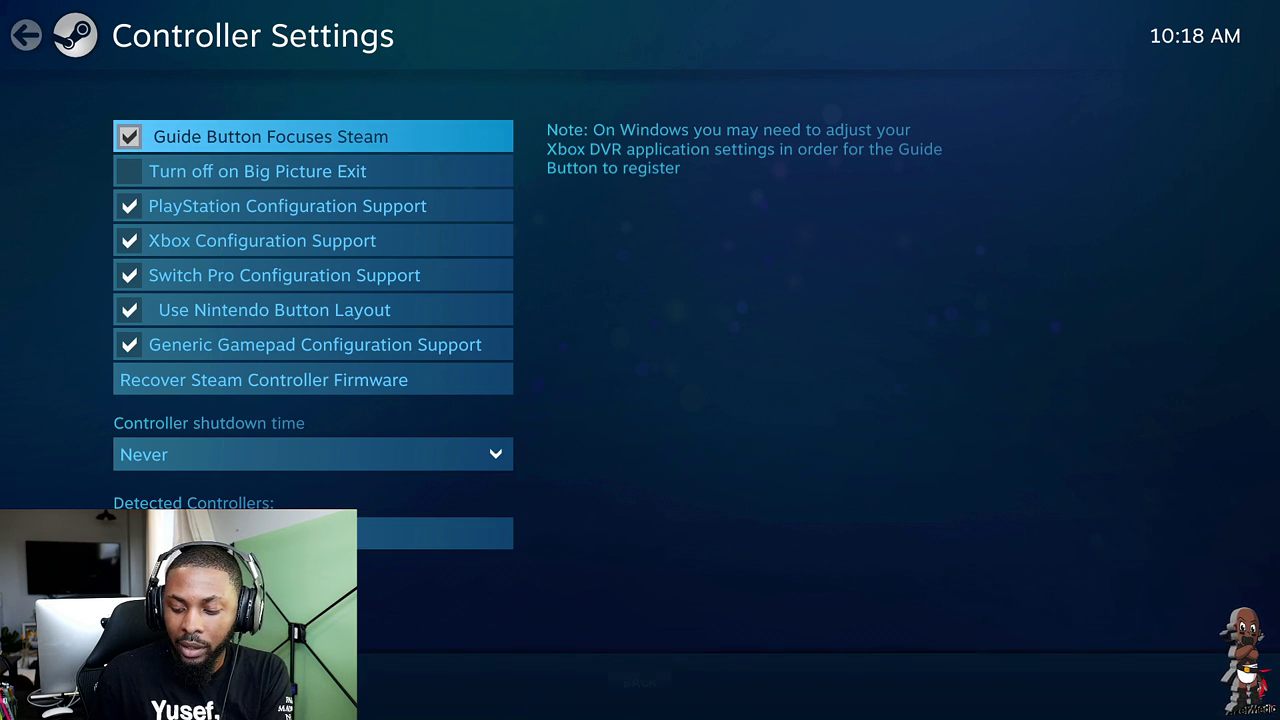
{"action": "key", "text": "Escape"}
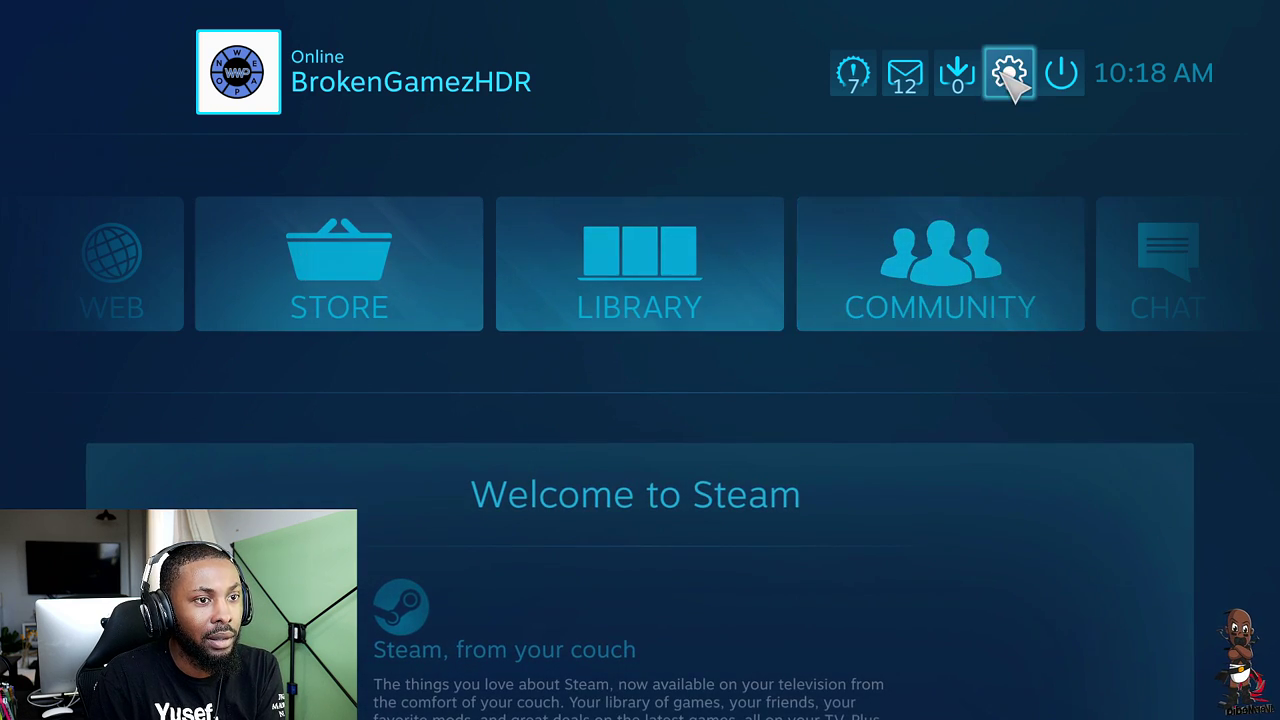
- Open the controller settings and select the detected Xbox One Controller
{"action": "left_click", "coordinate": [1009, 73]}
{"action": "left_click", "coordinate": [252, 271]}
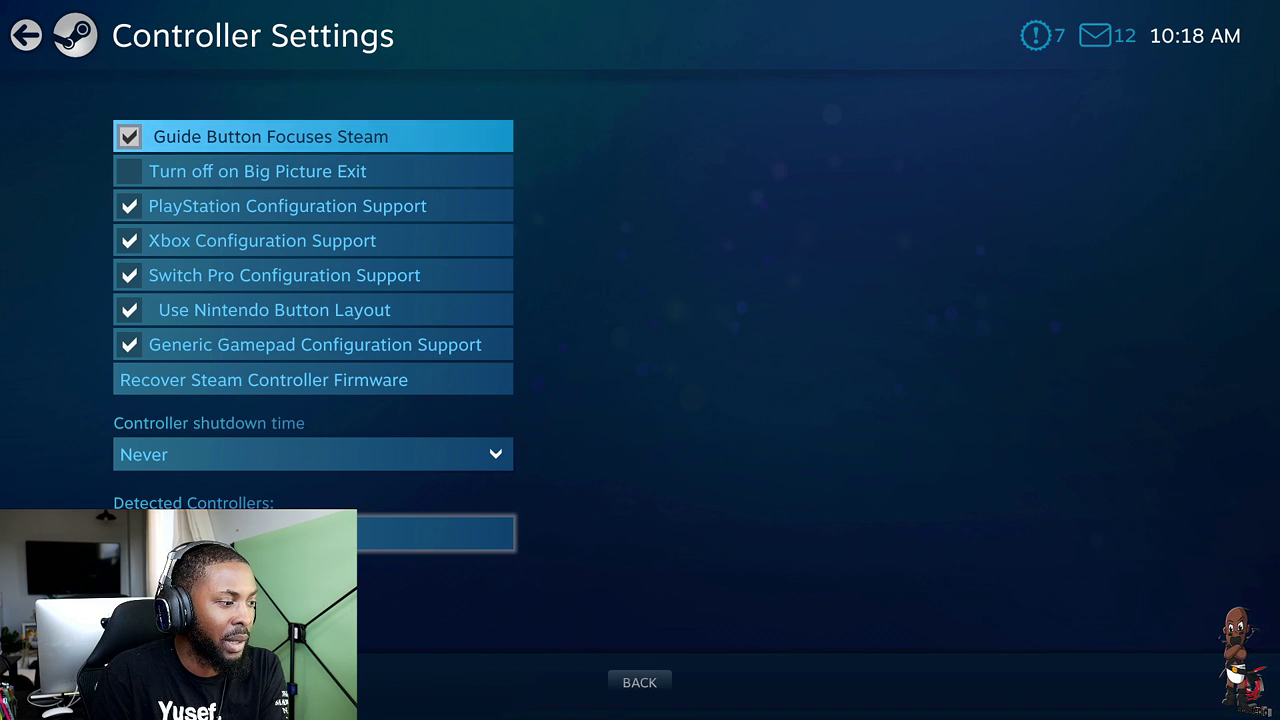
{"action": "left_click", "coordinate": [313, 533]}
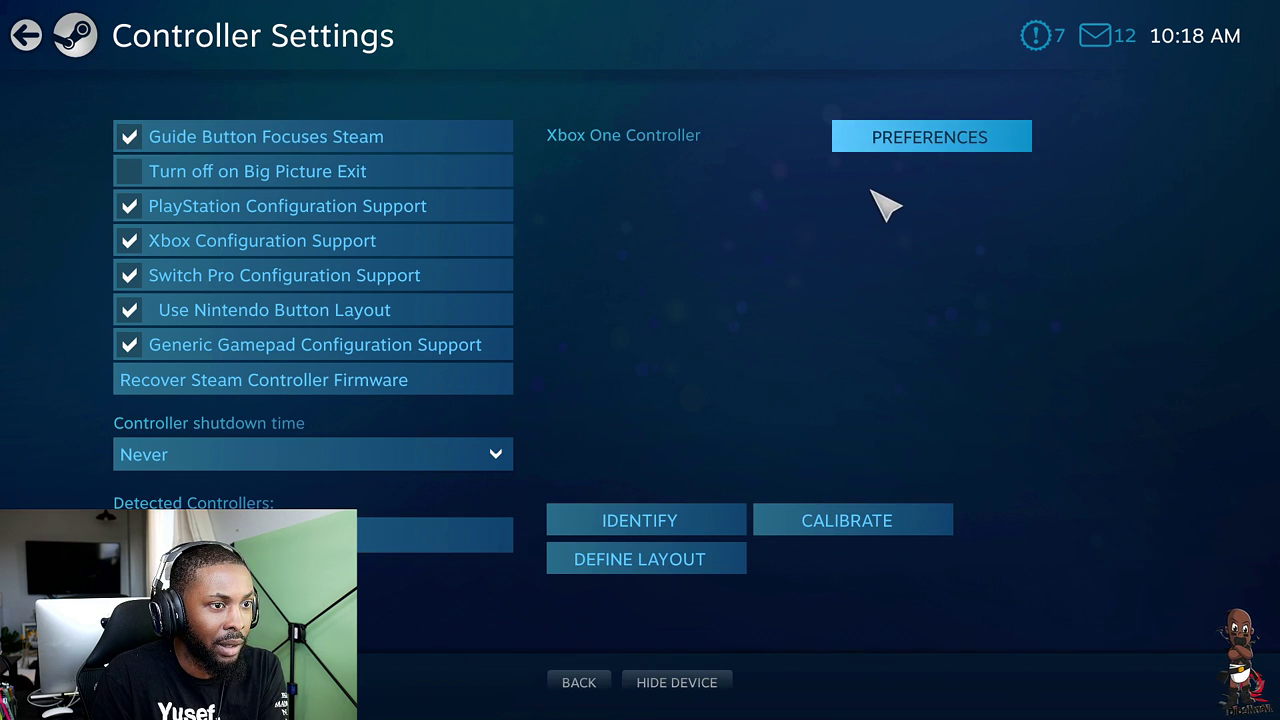
- Look over the controller's stick calibration and try out the light color in its preferences without saving
{"action": "left_click", "coordinate": [836, 521]}
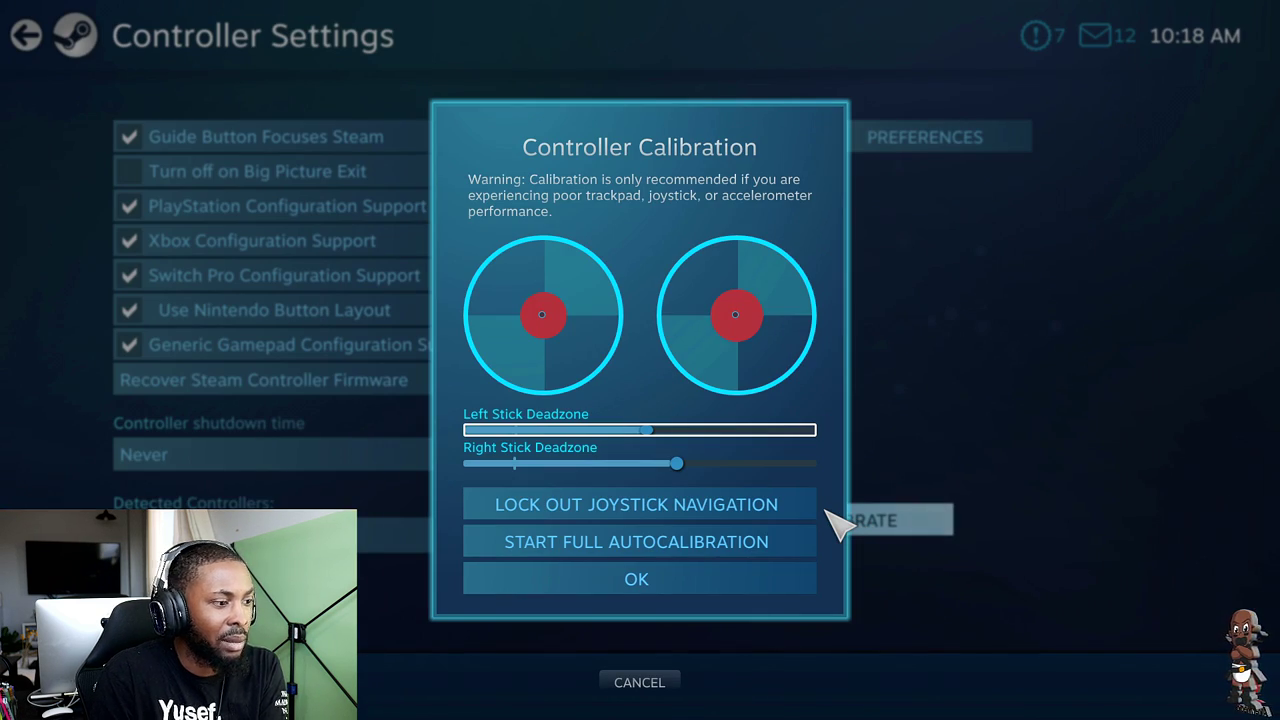
{"action": "left_click", "coordinate": [683, 586]}
{"action": "left_click", "coordinate": [918, 145]}
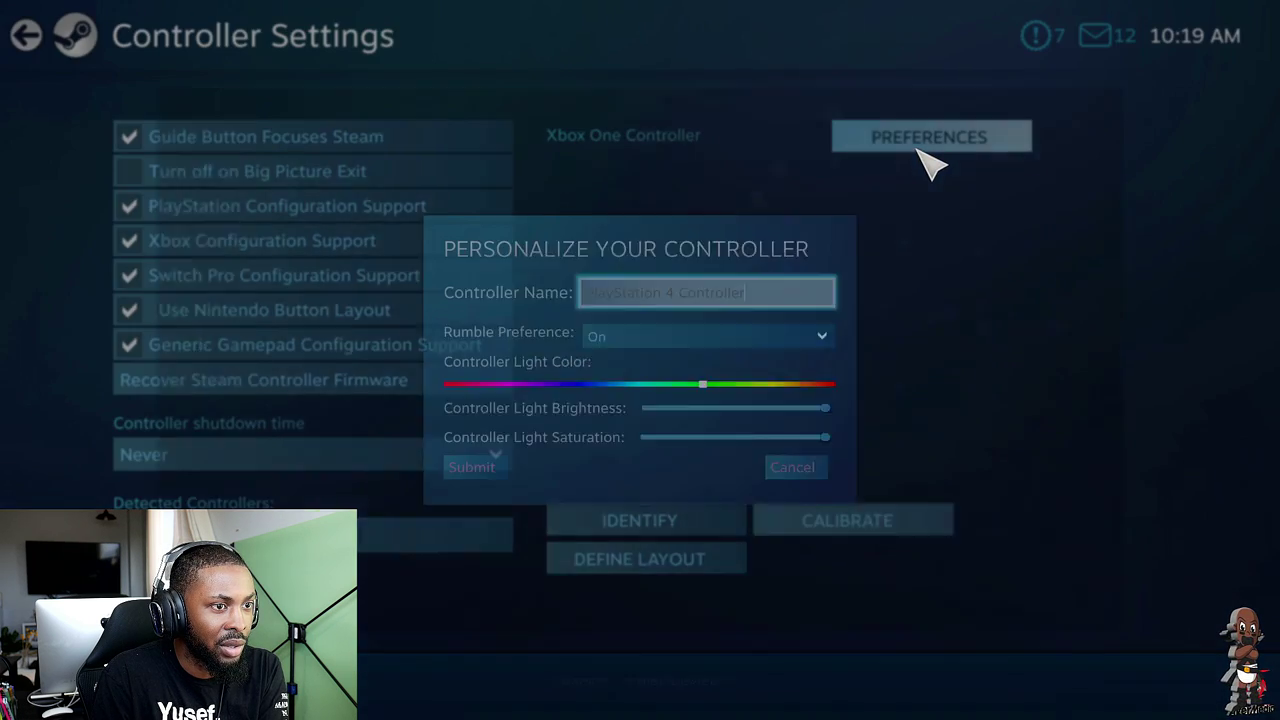
{"action": "left_click", "coordinate": [688, 391]}
{"action": "left_click_drag", "start_coordinate": [690, 391], "coordinate": [737, 485]}
{"action": "left_click", "coordinate": [842, 502]}
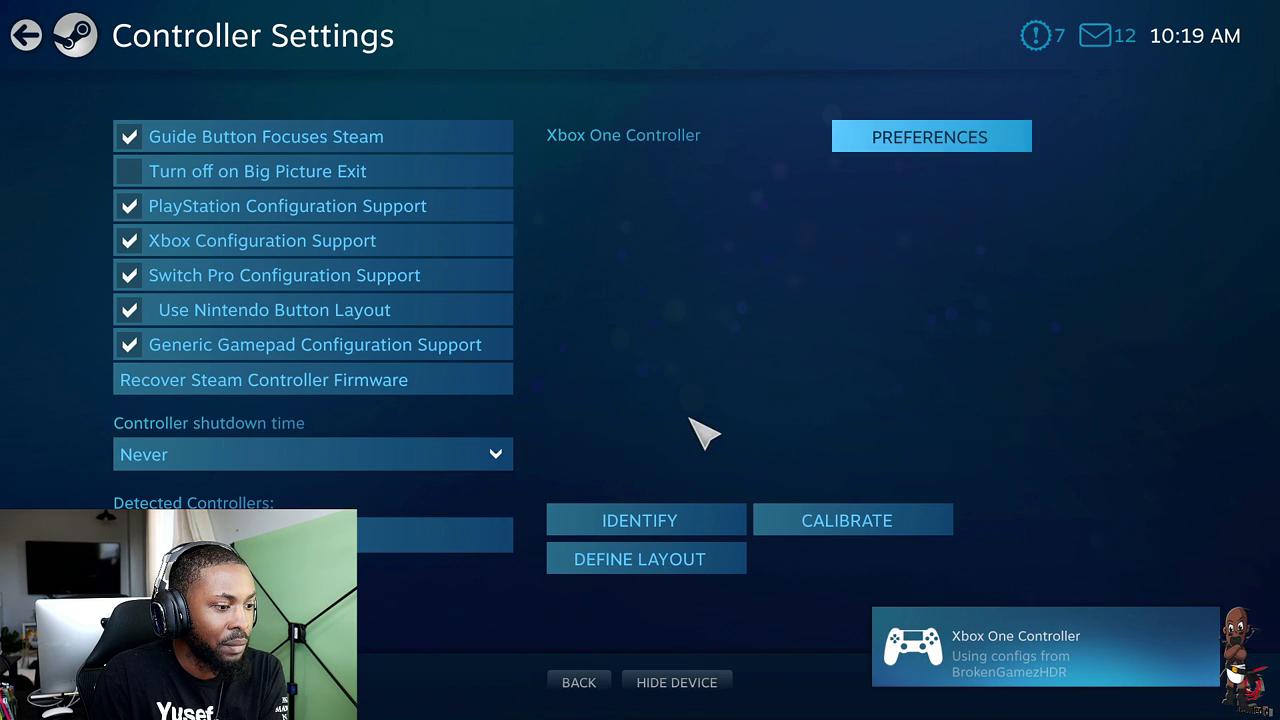
- Open the controller's layout definition and examine the buttons assigned to the commands from Primary Action to Left Stick click
{"action": "left_click", "coordinate": [655, 566]}
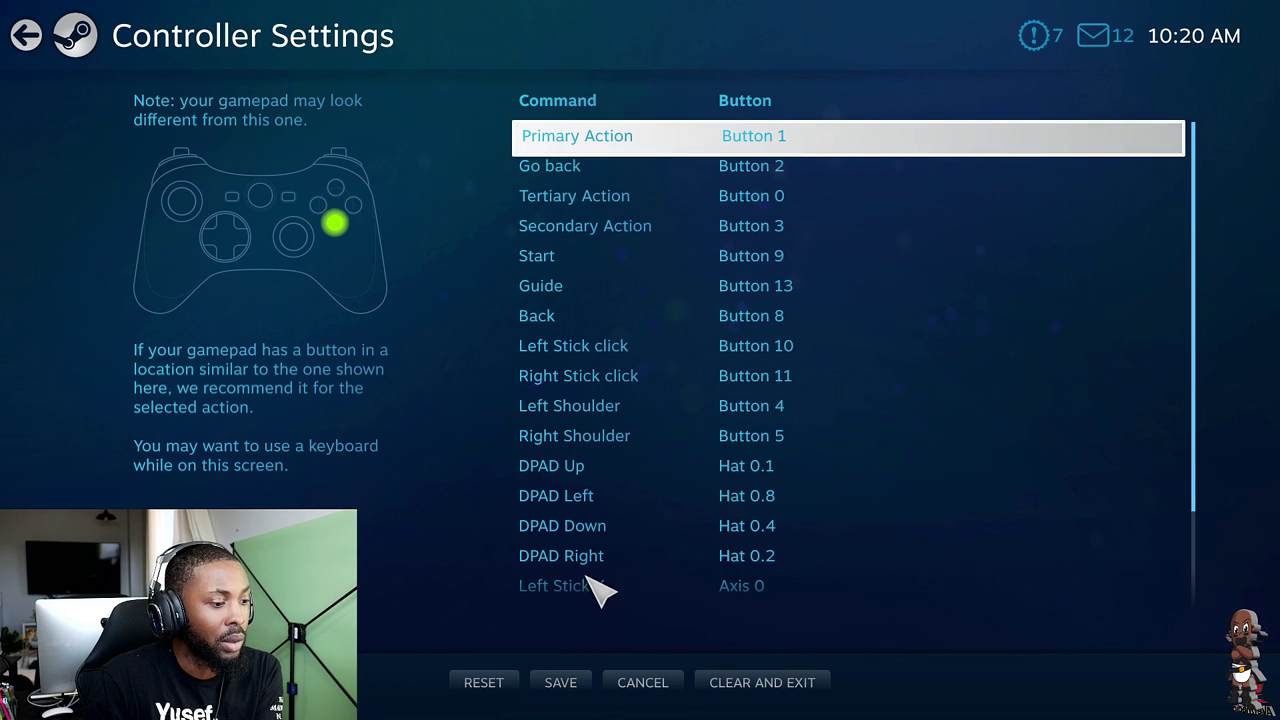
{"action": "key", "text": "Down"}
{"action": "key", "text": "Down"}
{"action": "key", "text": "Down"}
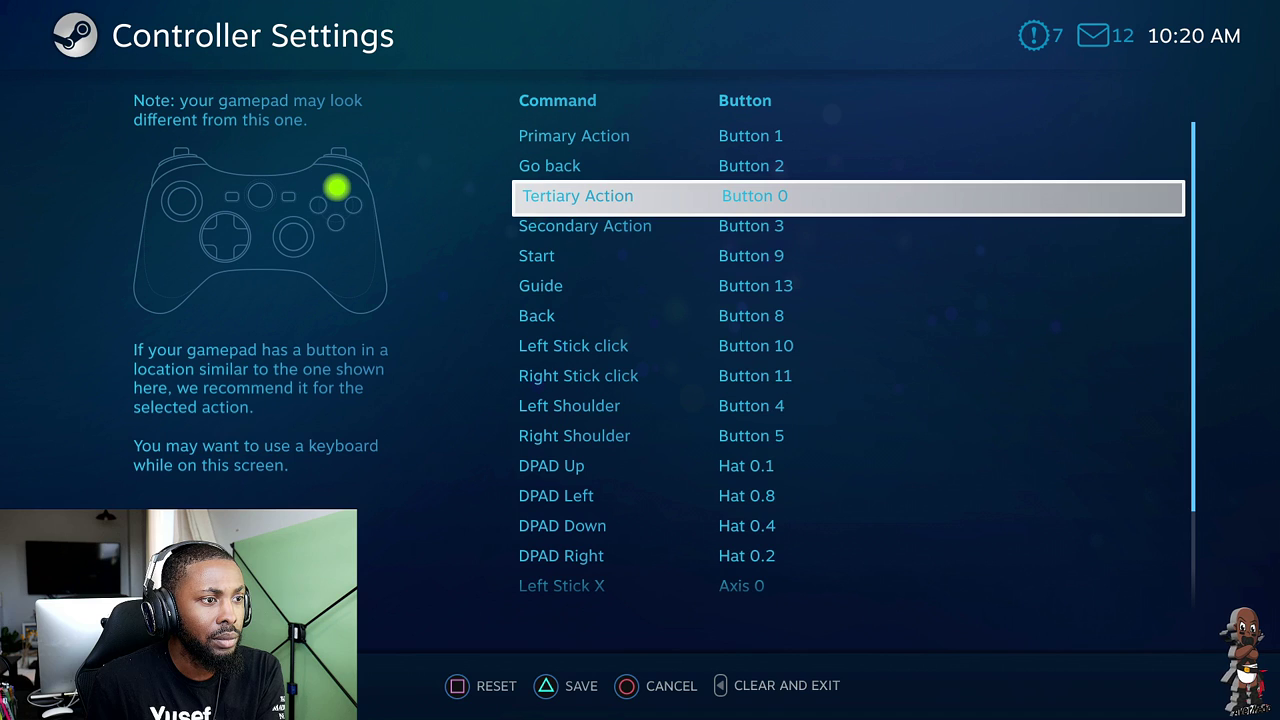
{"action": "key", "text": "Down"}
{"action": "key", "text": "Down"}
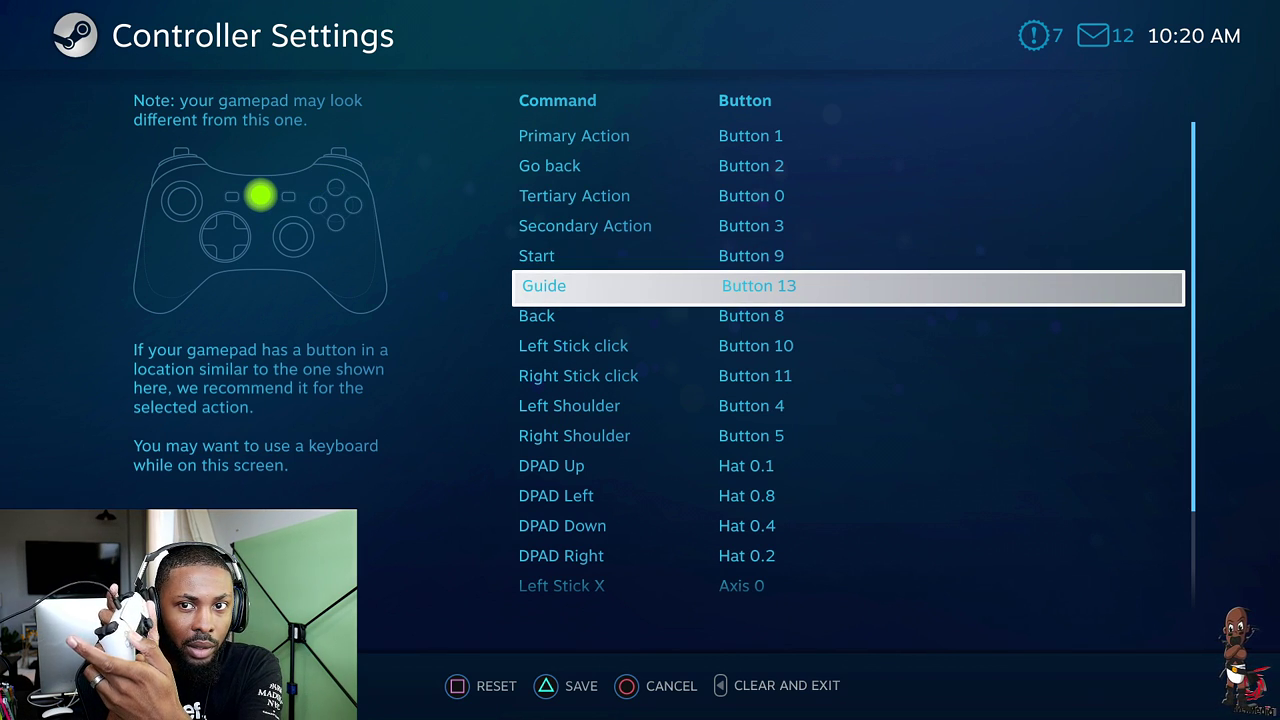
{"action": "key", "text": "Up"}
{"action": "key", "text": "Up"}
{"action": "key", "text": "Down"}
{"action": "key", "text": "Down"}
{"action": "key", "text": "Down"}
{"action": "key", "text": "Down"}
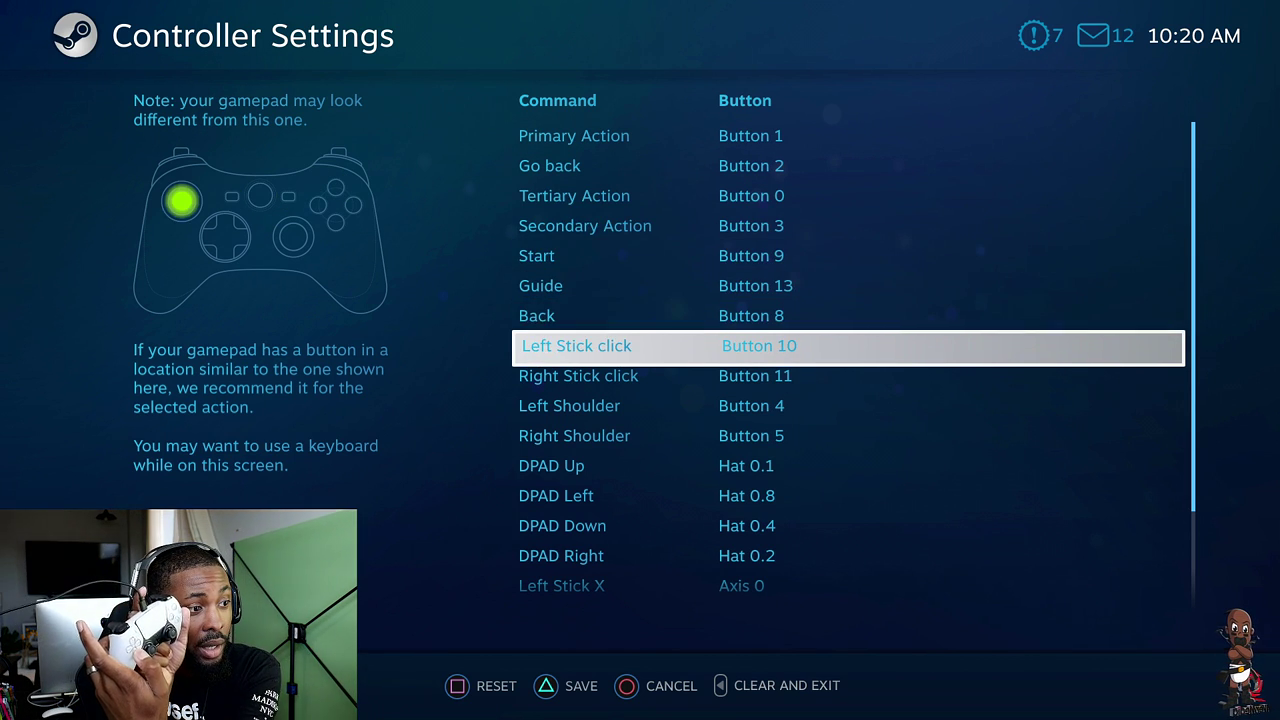
{"action": "key", "text": "Up"}
{"action": "key", "text": "Up"}
{"action": "key", "text": "Up"}
{"action": "key", "text": "Up"}
{"action": "key", "text": "Up"}
{"action": "key", "text": "Up"}
{"action": "key", "text": "Up"}
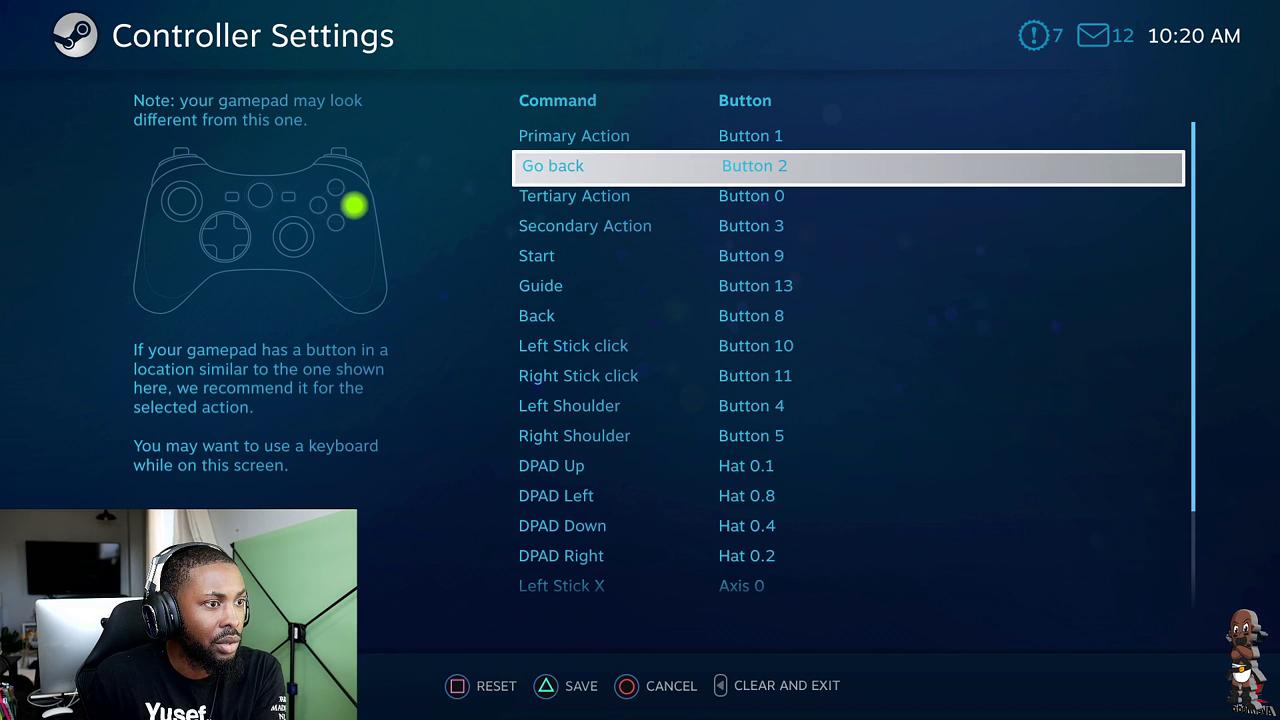
- Reset the controller layout and assign Button 1 to Primary Action
{"action": "left_click", "coordinate": [486, 682]}
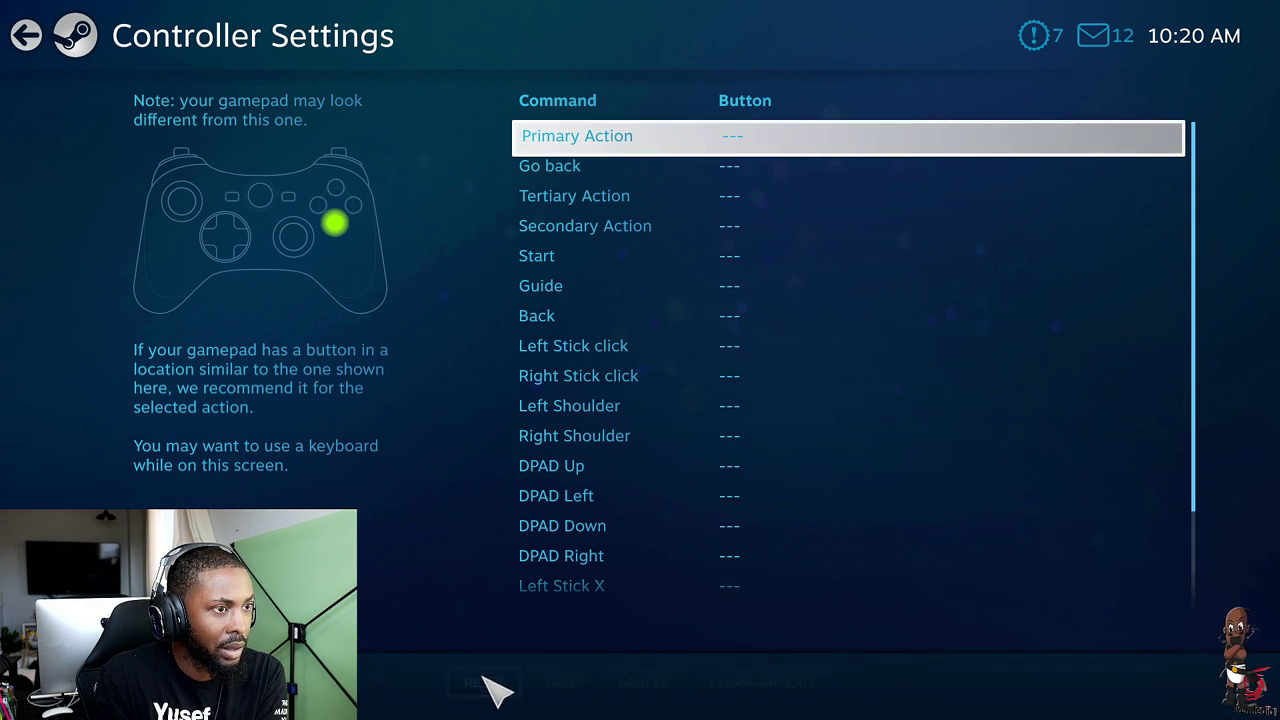
{"action": "key", "text": "Down"}
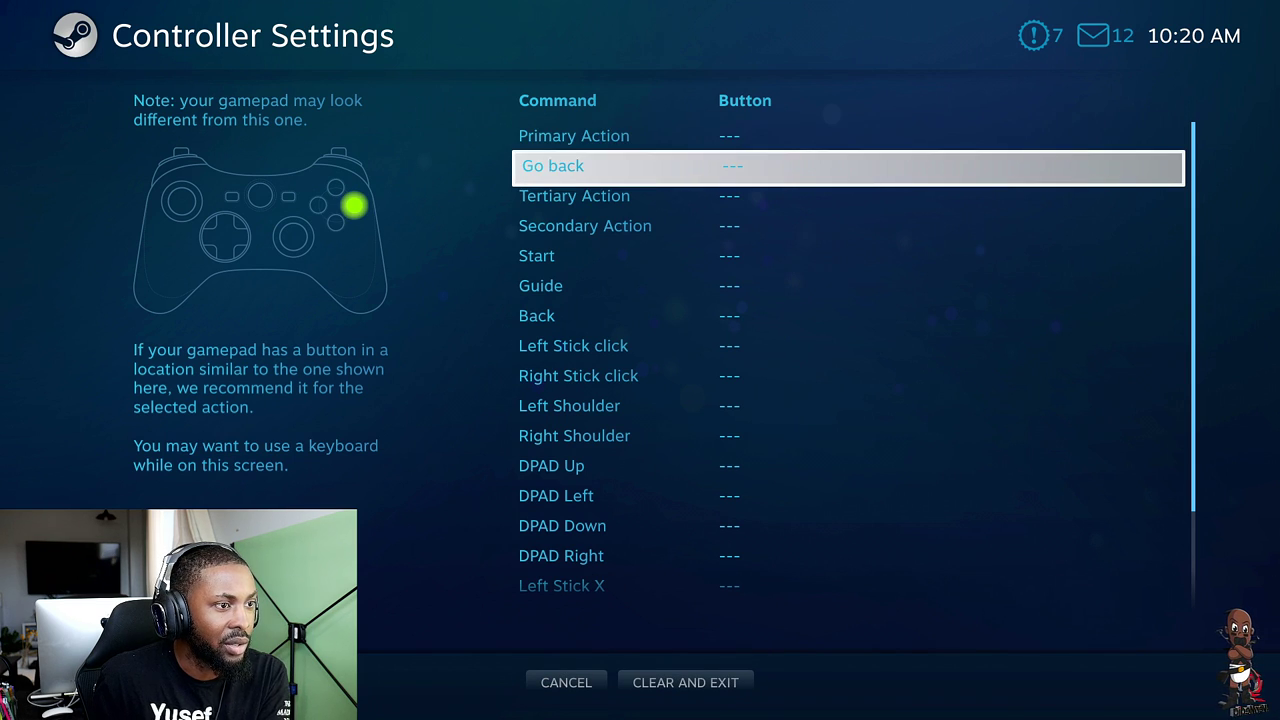
{"action": "key", "text": "Up"}
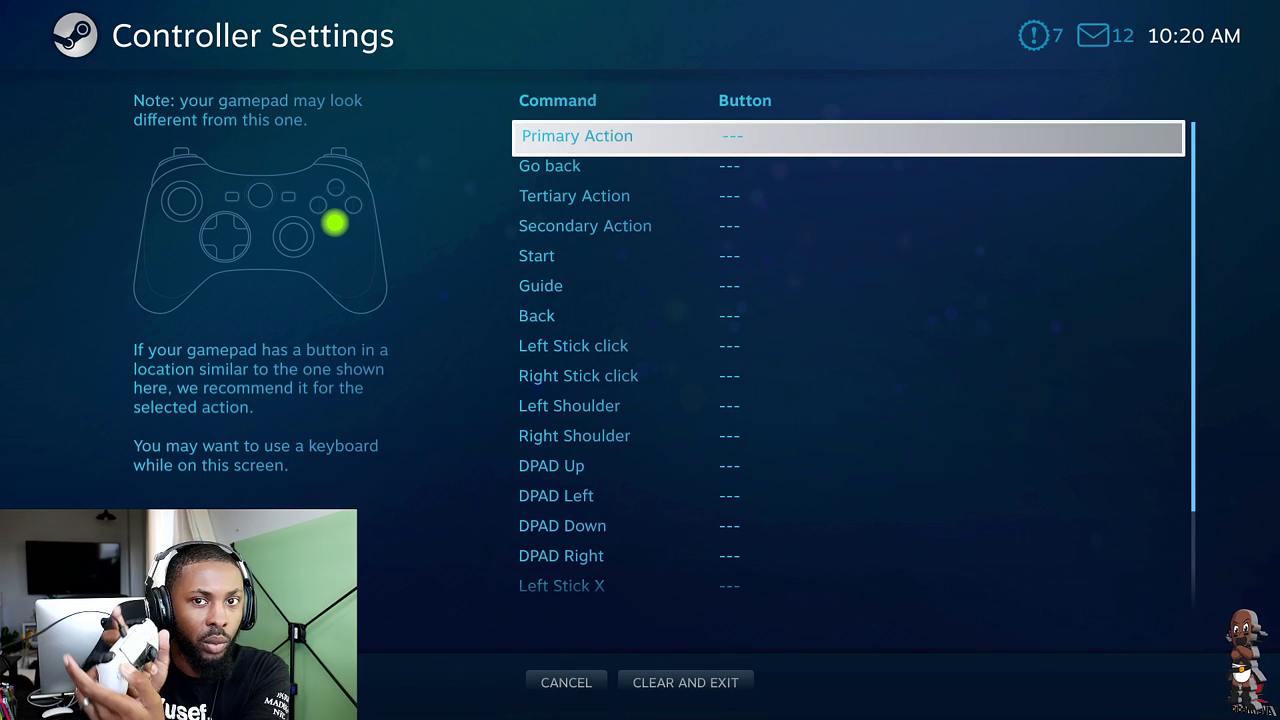
{"action": "key", "text": "Down"}
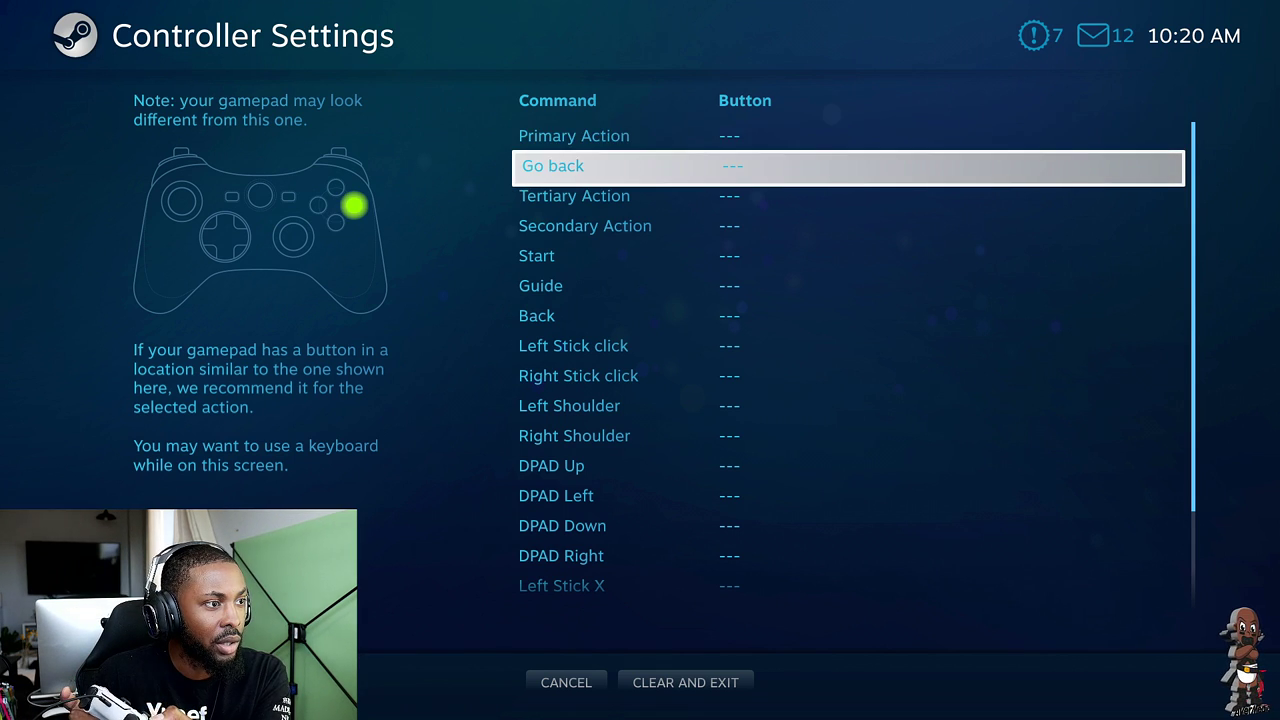
{"action": "key", "text": "Up"}
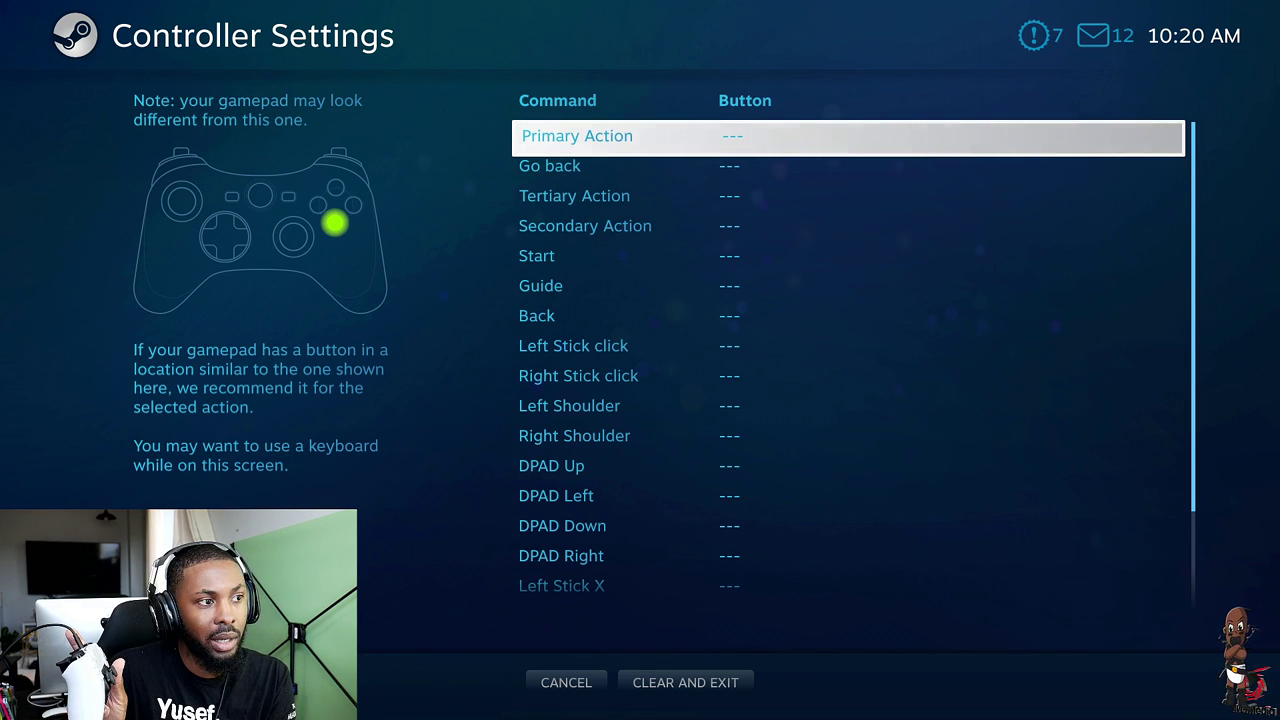
{"action": "key", "text": "Return"}
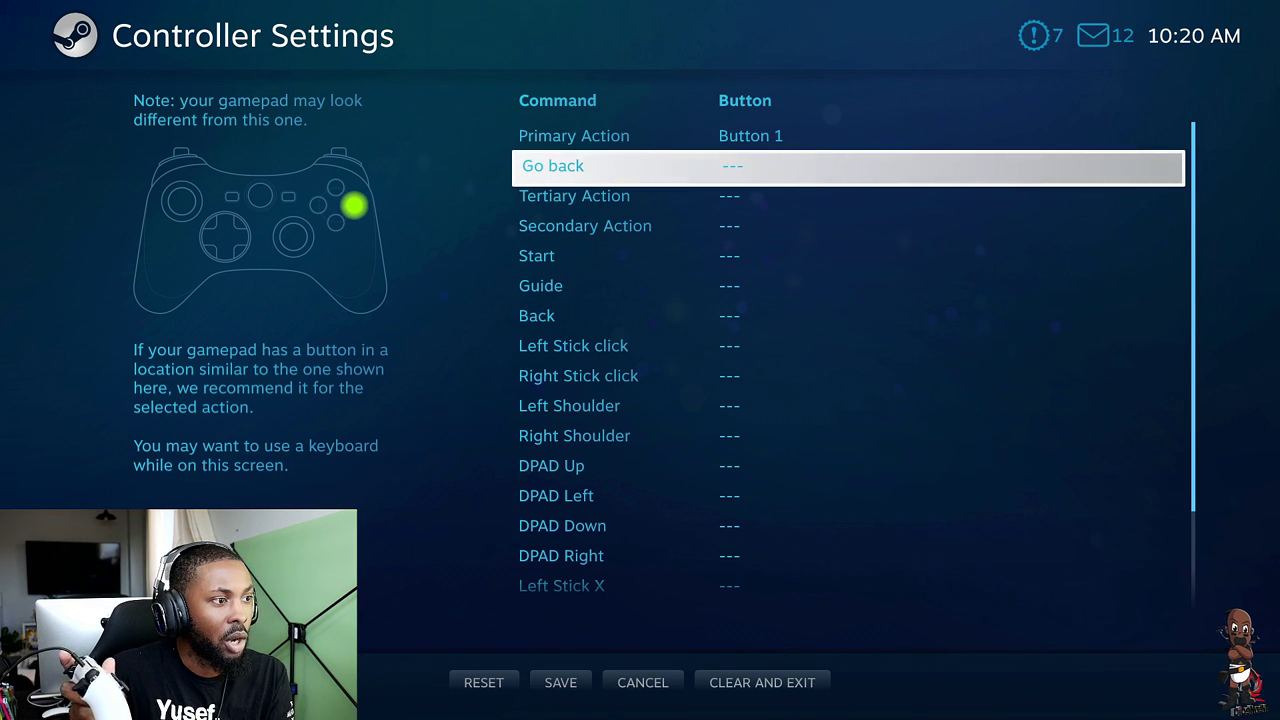
- Decline exiting the layout editor without saving and assign Button 2 to Go back
{"action": "key", "text": "Escape"}
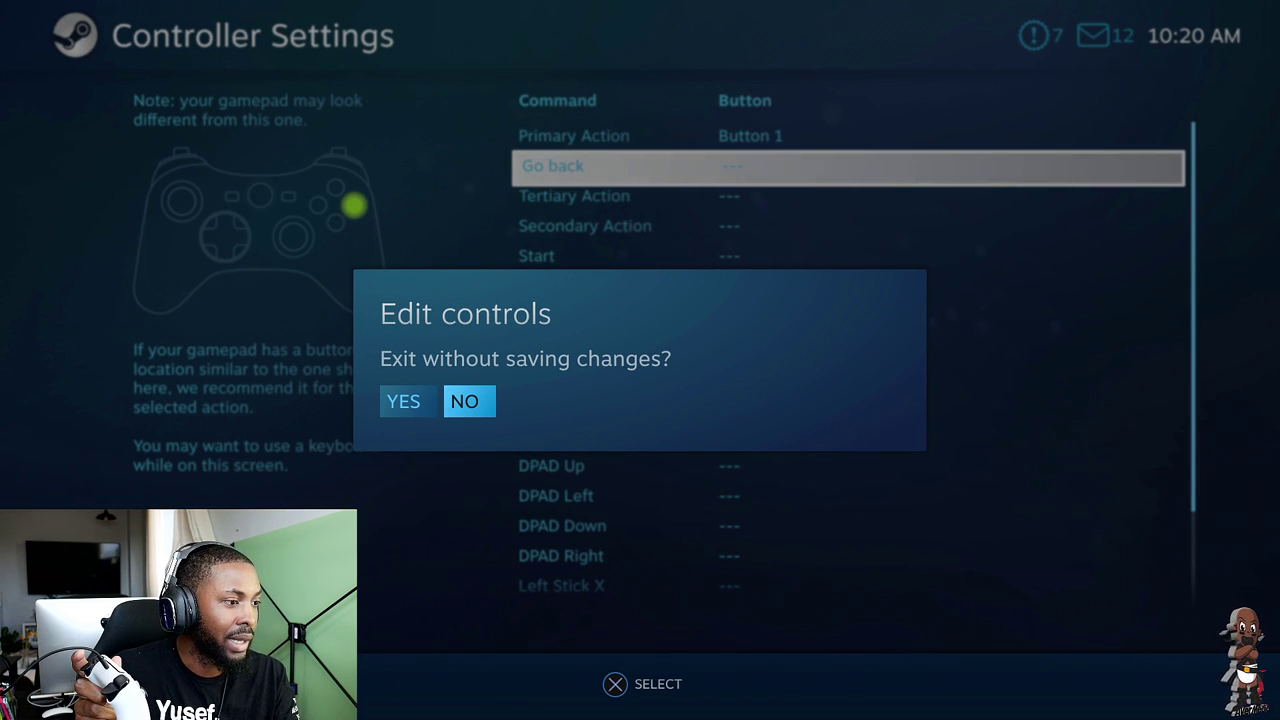
{"action": "key", "text": "Escape"}
{"action": "key", "text": "Escape"}
{"action": "key", "text": "Escape"}
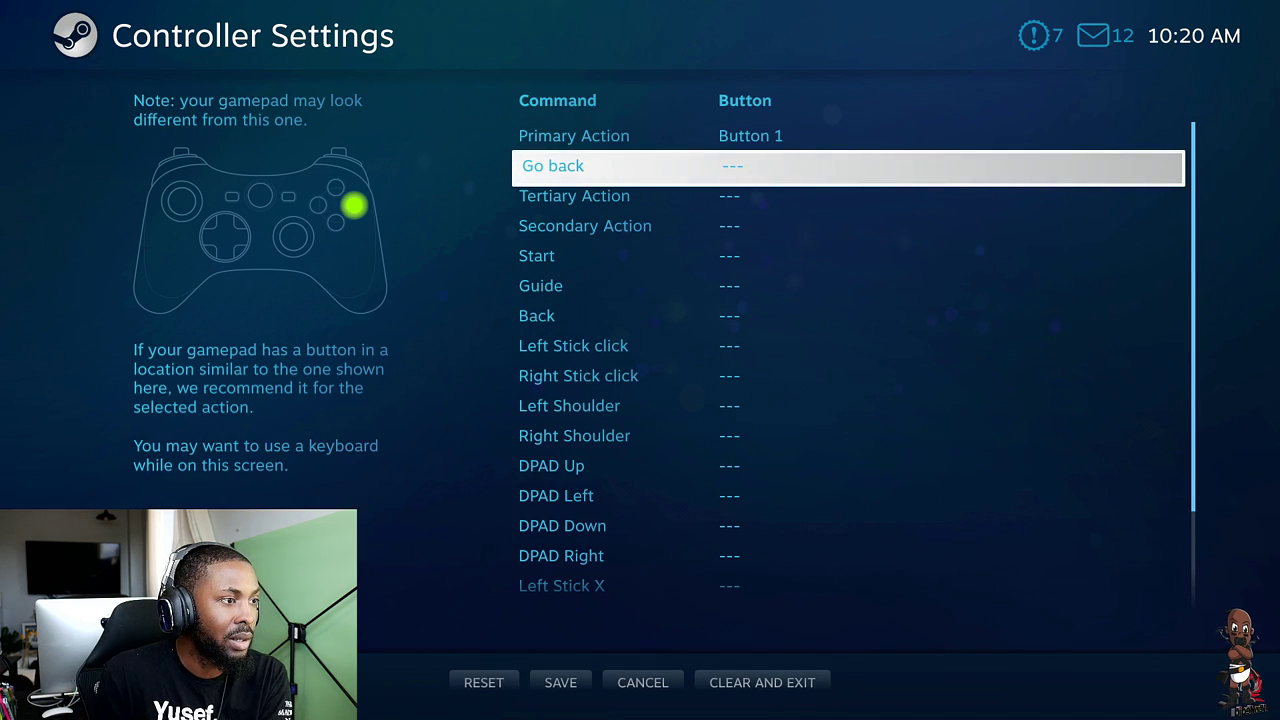
{"action": "left_click", "coordinate": [722, 168]}
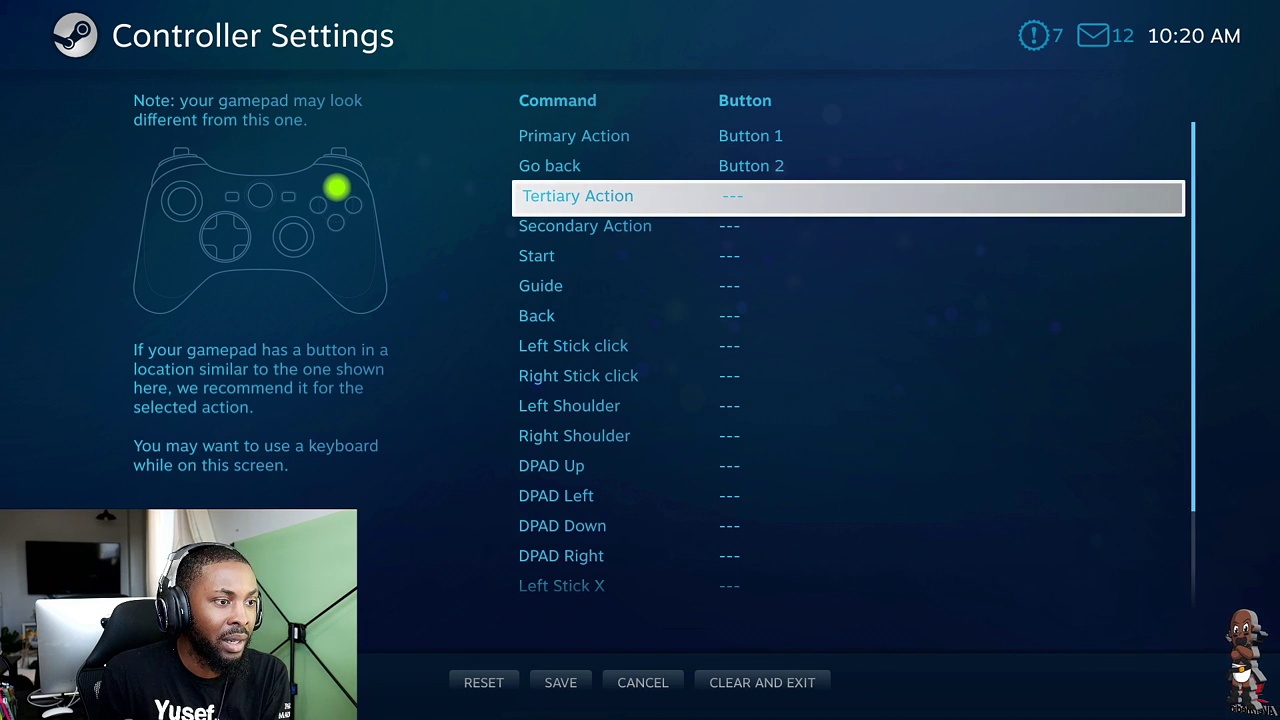
- Reset the layout again and assign Button 1 to Primary Action and Button 2 to Go back
{"action": "key", "text": "Up"}
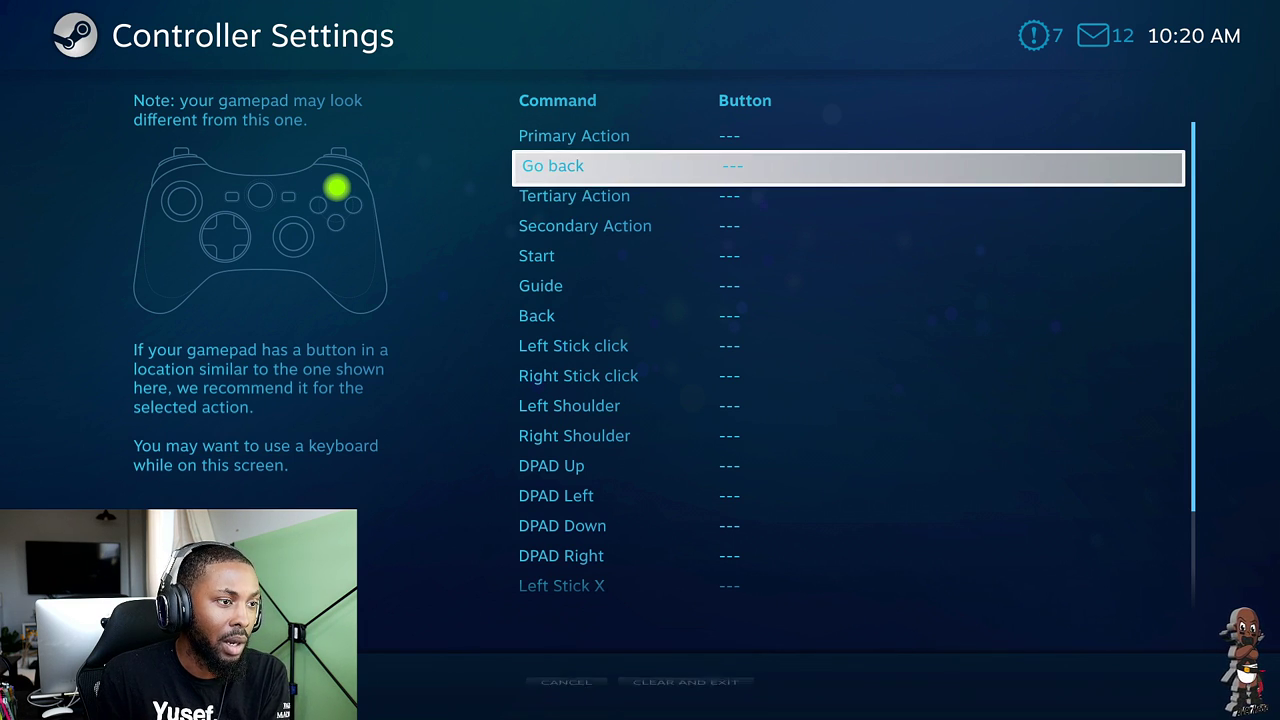
{"action": "key", "text": "Up"}
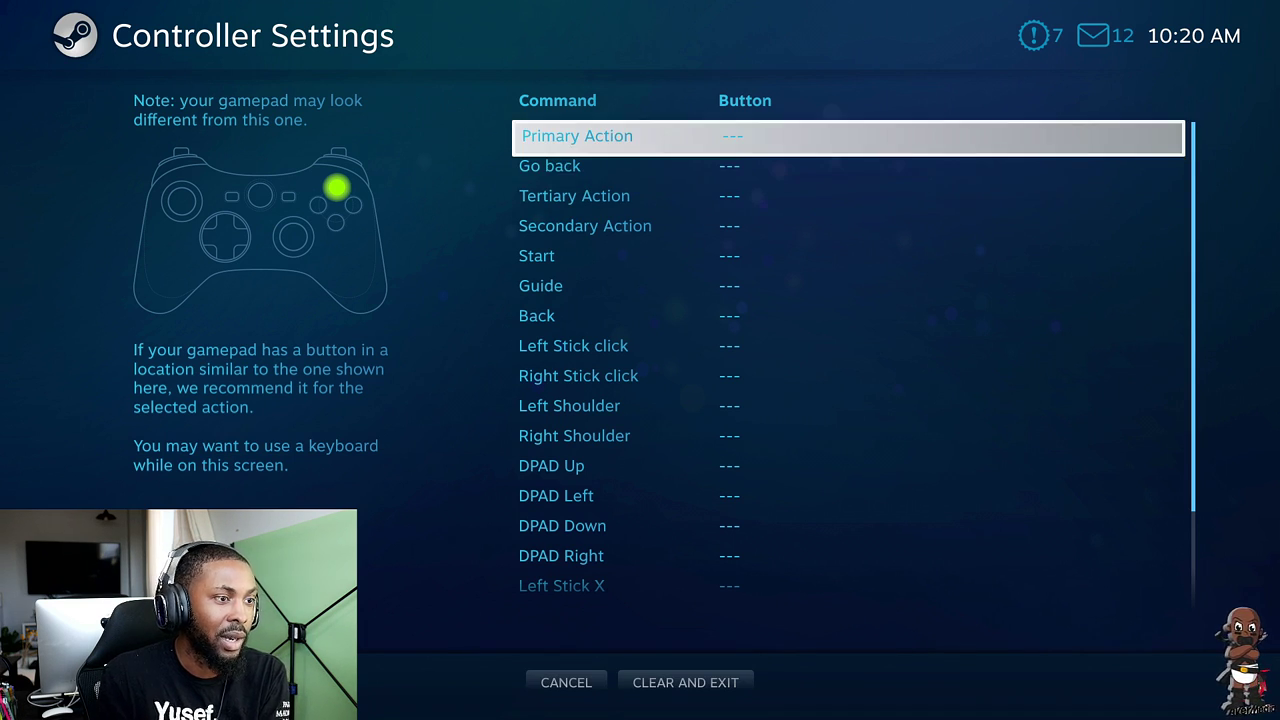
{"action": "left_click", "coordinate": [752, 142]}
{"action": "left_click", "coordinate": [812, 125]}
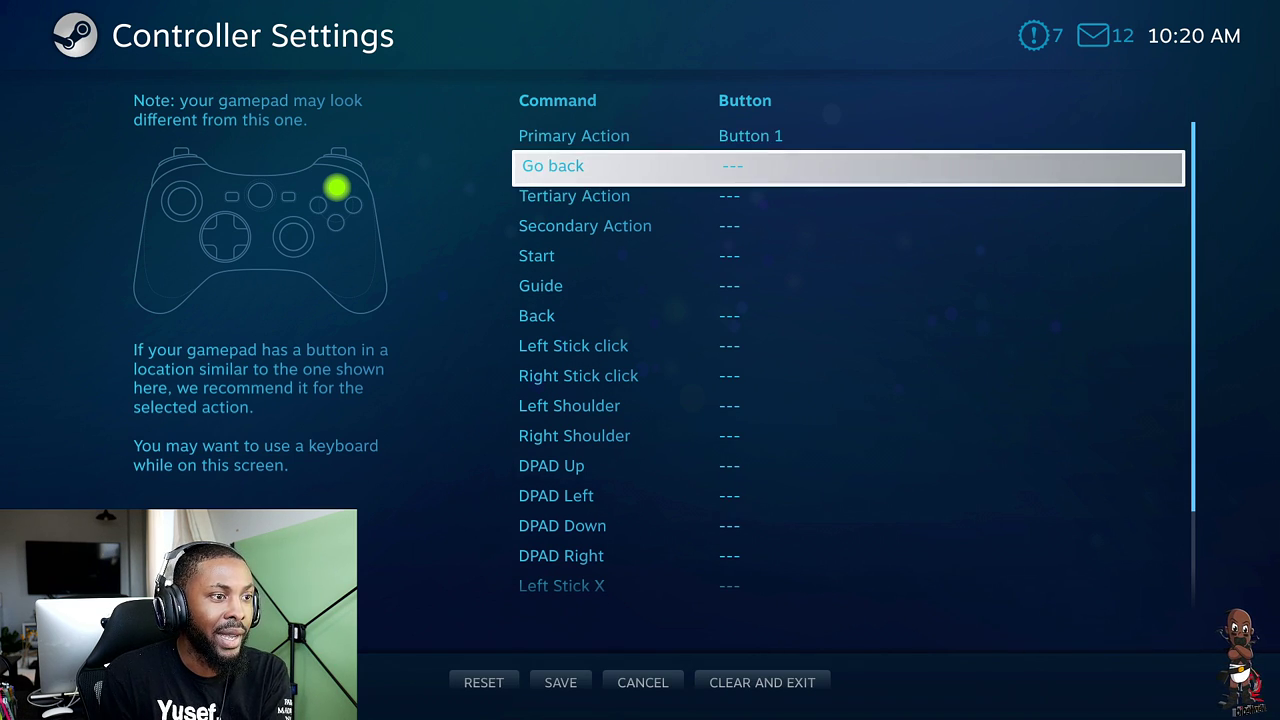
{"action": "left_click", "coordinate": [778, 178]}
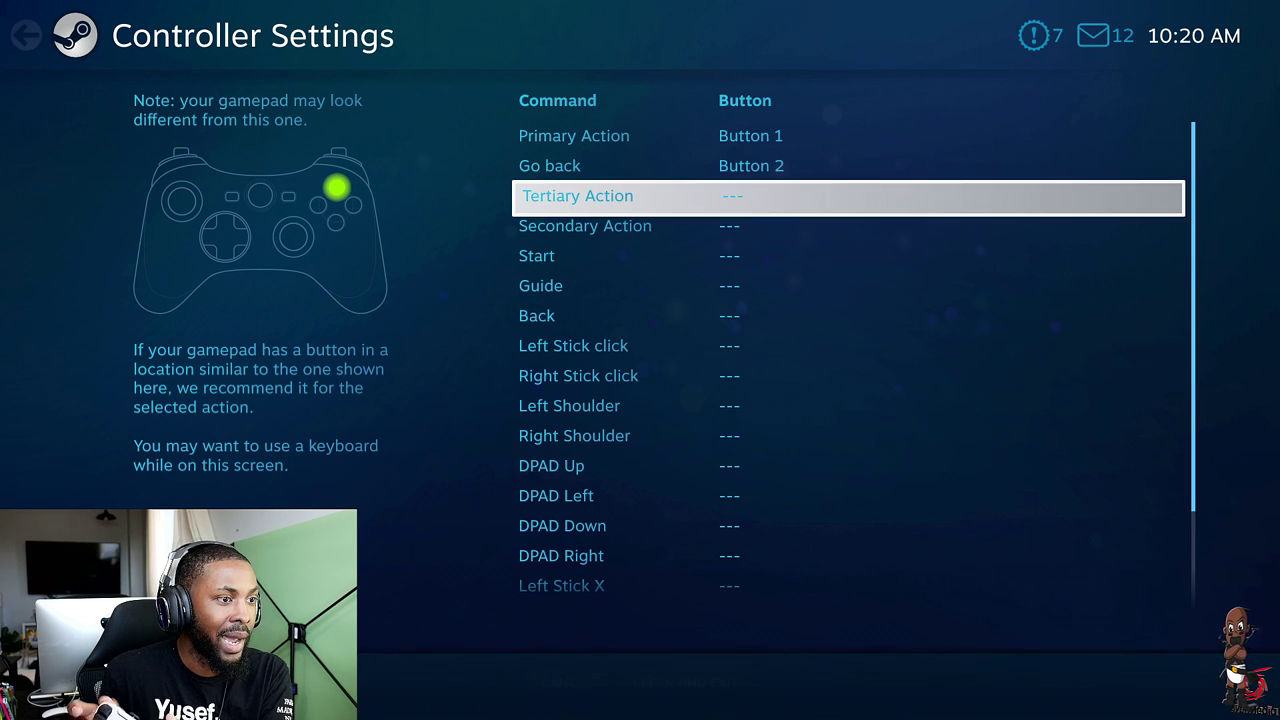
- Assign Button 3 to Tertiary Action, Button 0 to Secondary Action, Button 9 to Start and Button 8 to Guide, and try to assign Back
{"action": "left_click", "coordinate": [740, 202]}
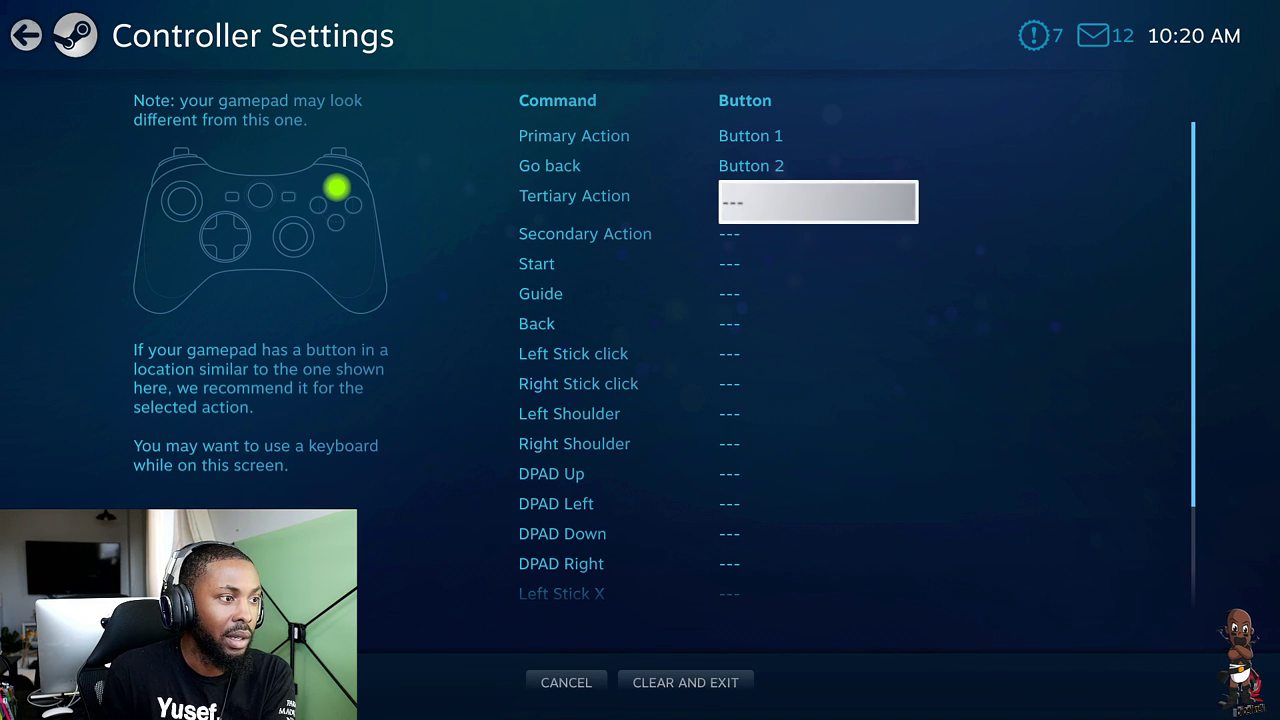
{"action": "left_click", "coordinate": [785, 237]}
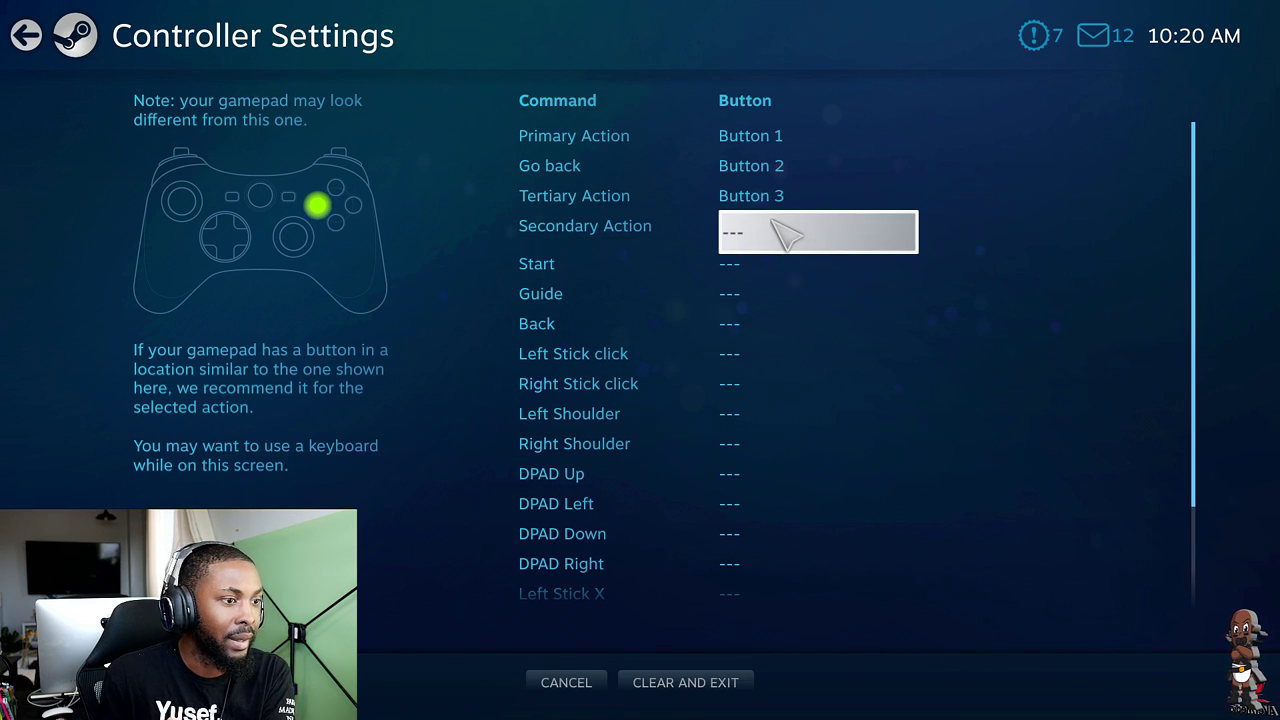
{"action": "left_click", "coordinate": [748, 268]}
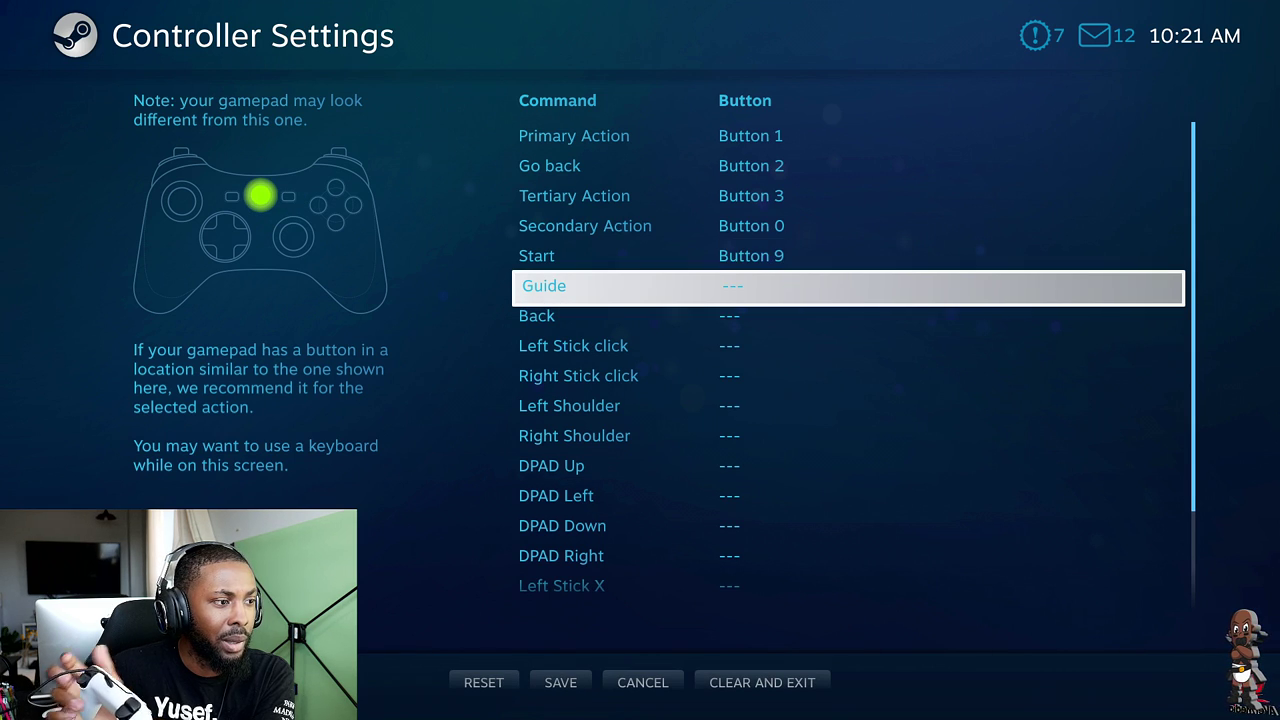
{"action": "left_click", "coordinate": [787, 284]}
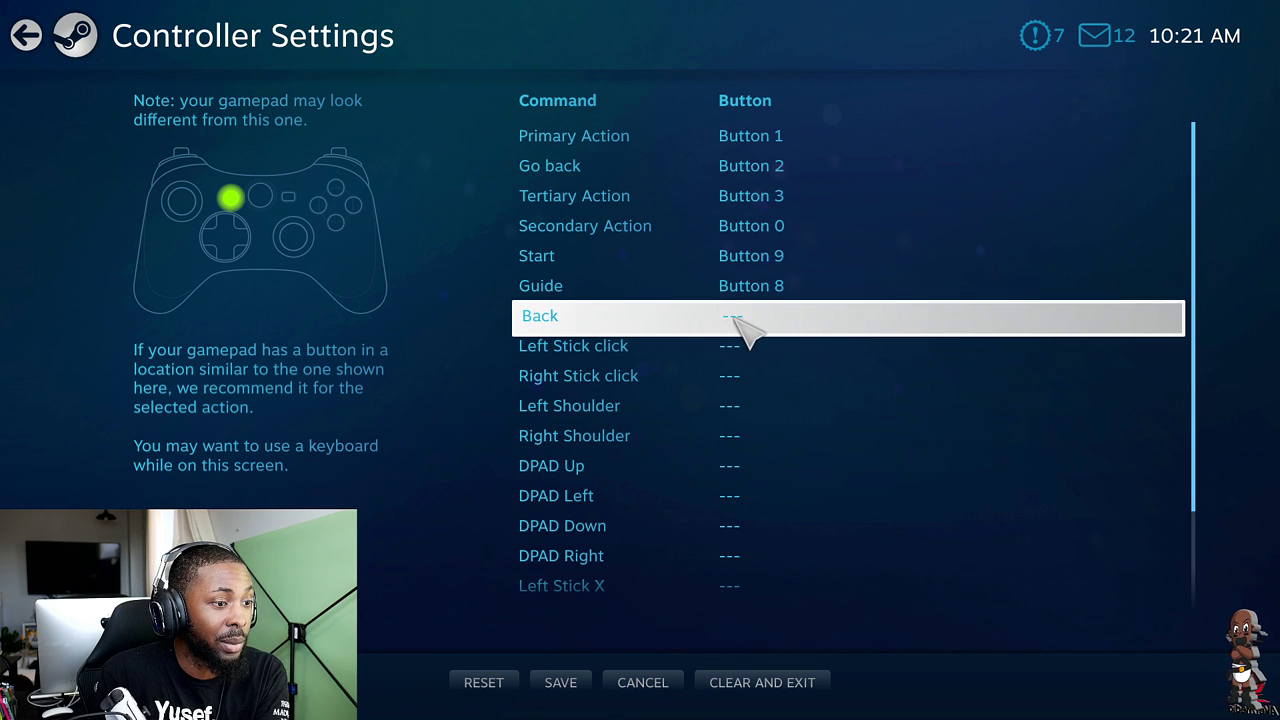
{"action": "left_click", "coordinate": [822, 330]}
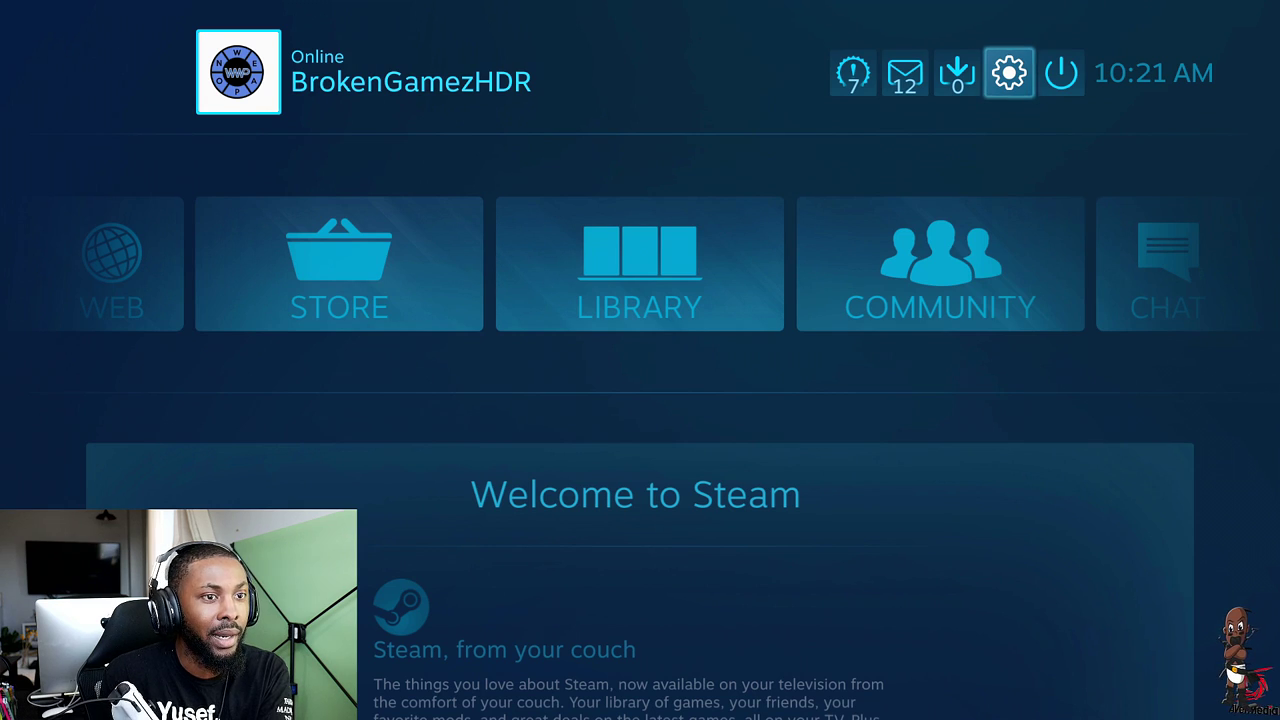
- Reopen the detected controller's layout definition and reassign Left Stick click, first to Axis 0 and finally to Button 10
{"action": "left_click", "coordinate": [1010, 75]}
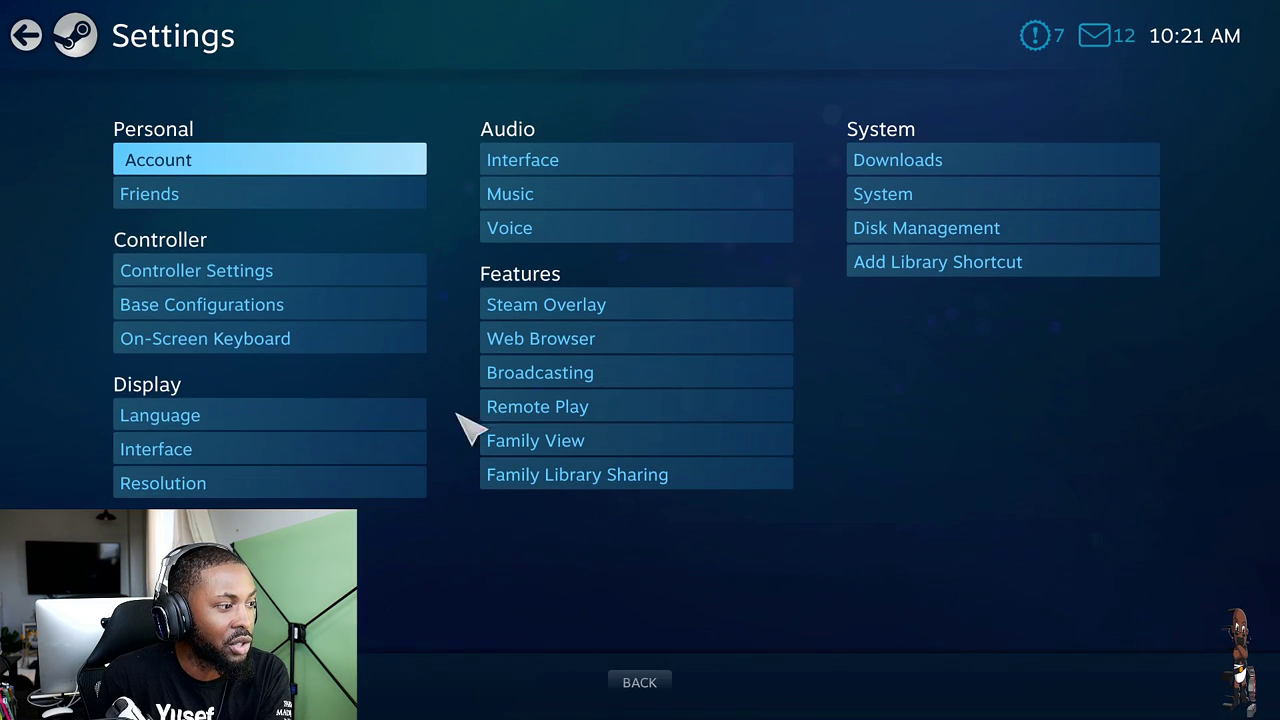
{"action": "left_click", "coordinate": [230, 271]}
{"action": "left_click", "coordinate": [490, 535]}
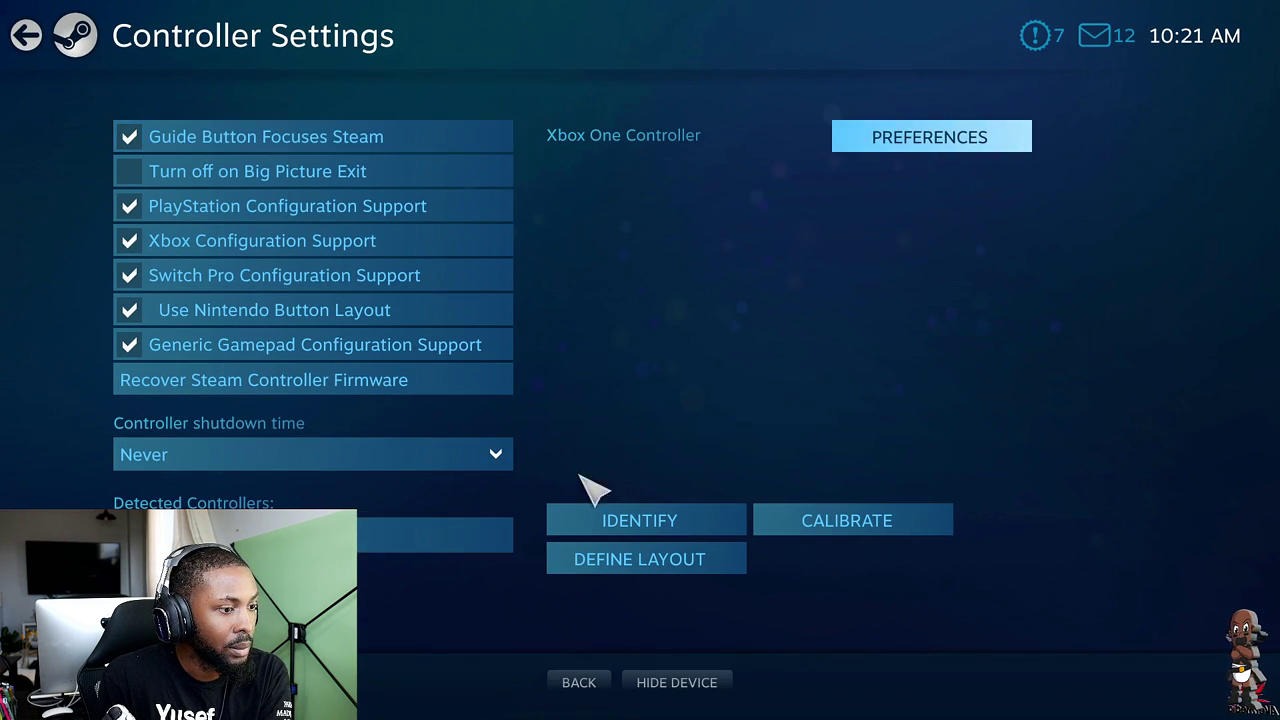
{"action": "left_click", "coordinate": [640, 560]}
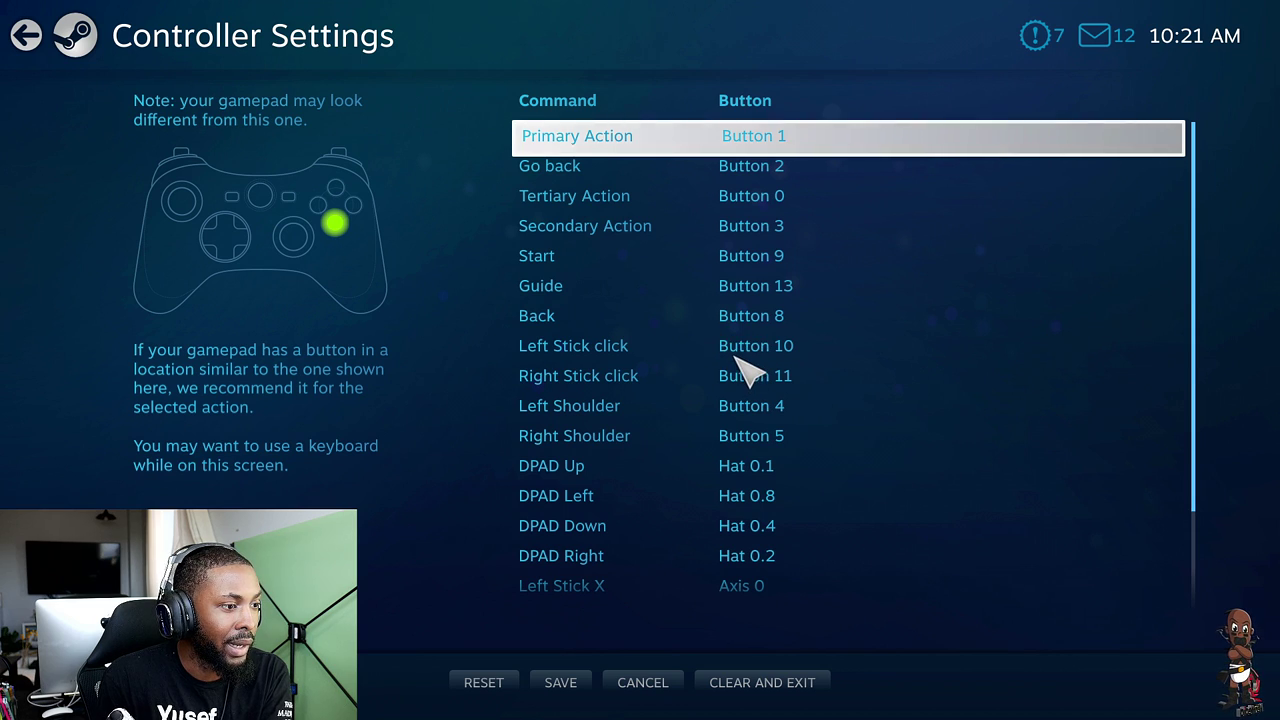
{"action": "left_click", "coordinate": [785, 355]}
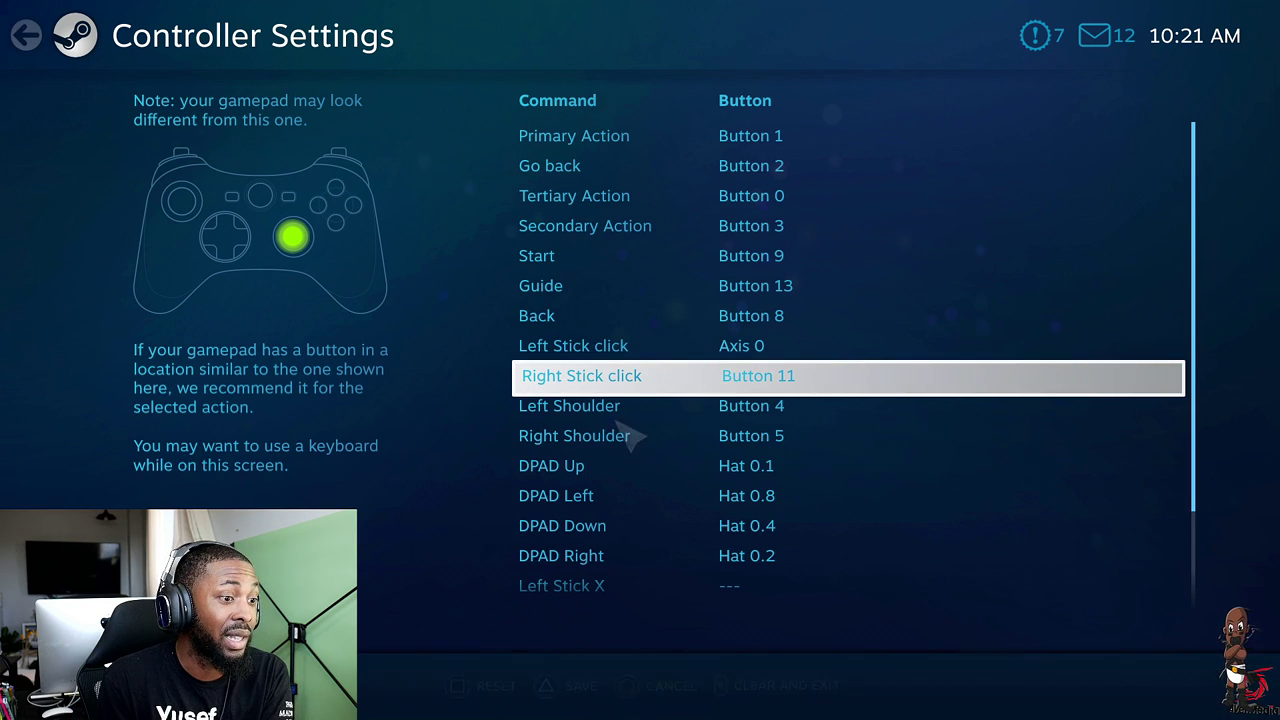
{"action": "left_click", "coordinate": [800, 350]}
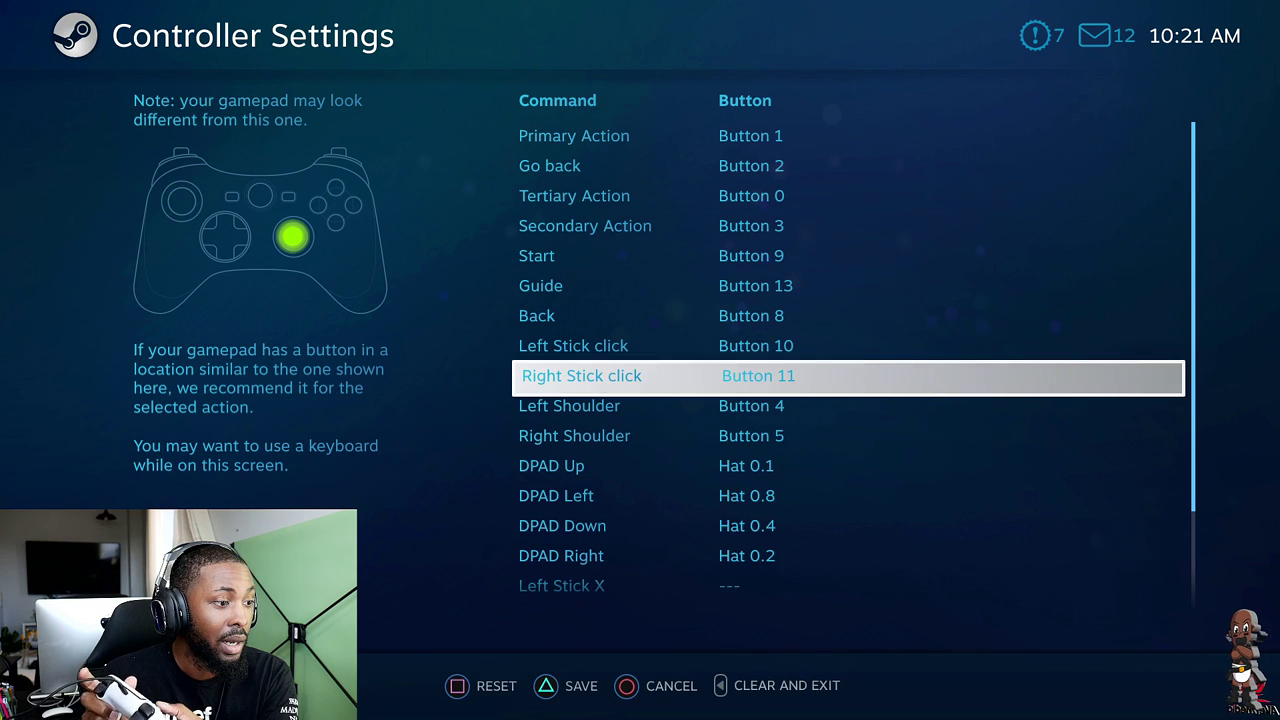
- Assign Button 11 to Right Stick click, Button 4 to Left Shoulder and Button 5 to Right Shoulder
{"action": "left_click", "coordinate": [780, 385]}
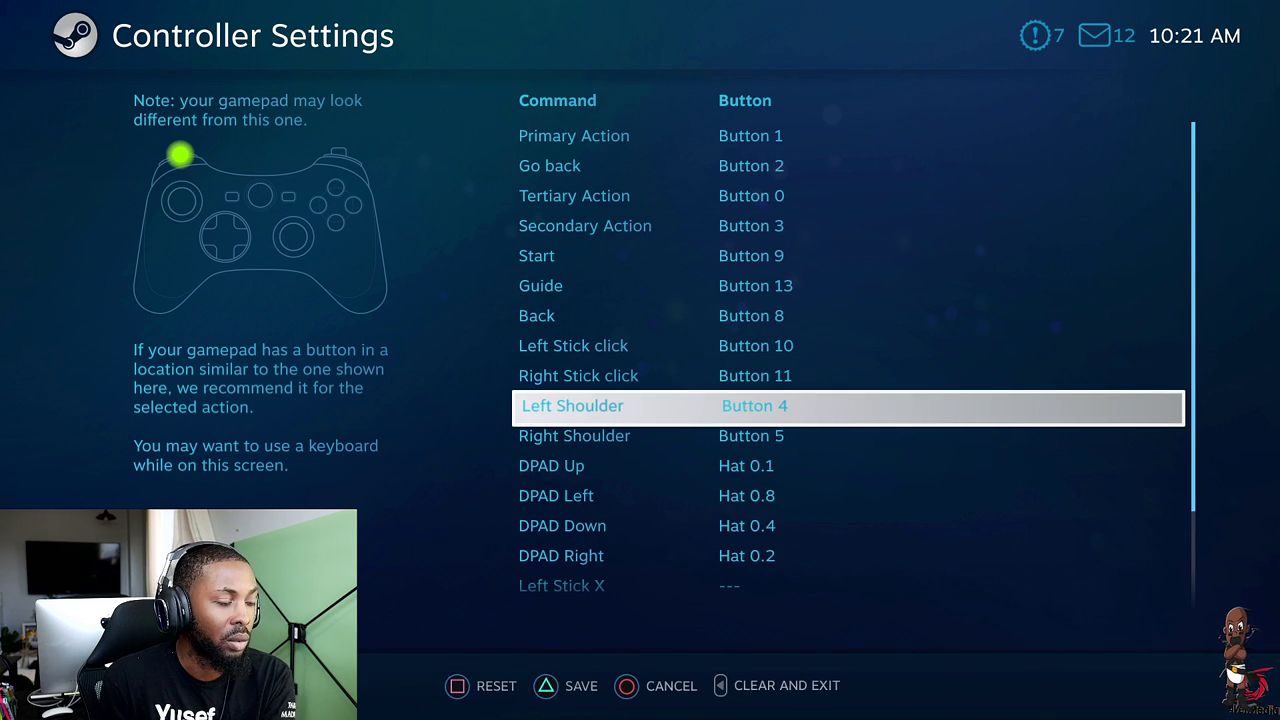
{"action": "left_click", "coordinate": [775, 407]}
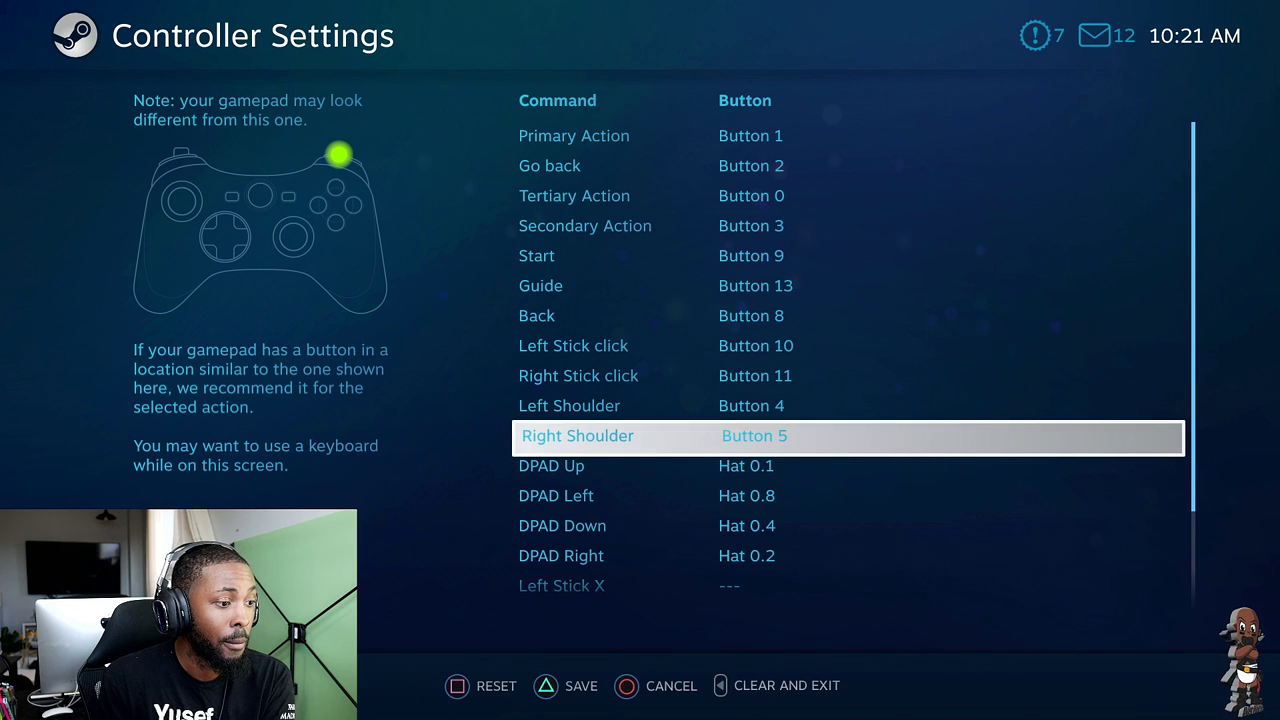
{"action": "left_click", "coordinate": [795, 441]}
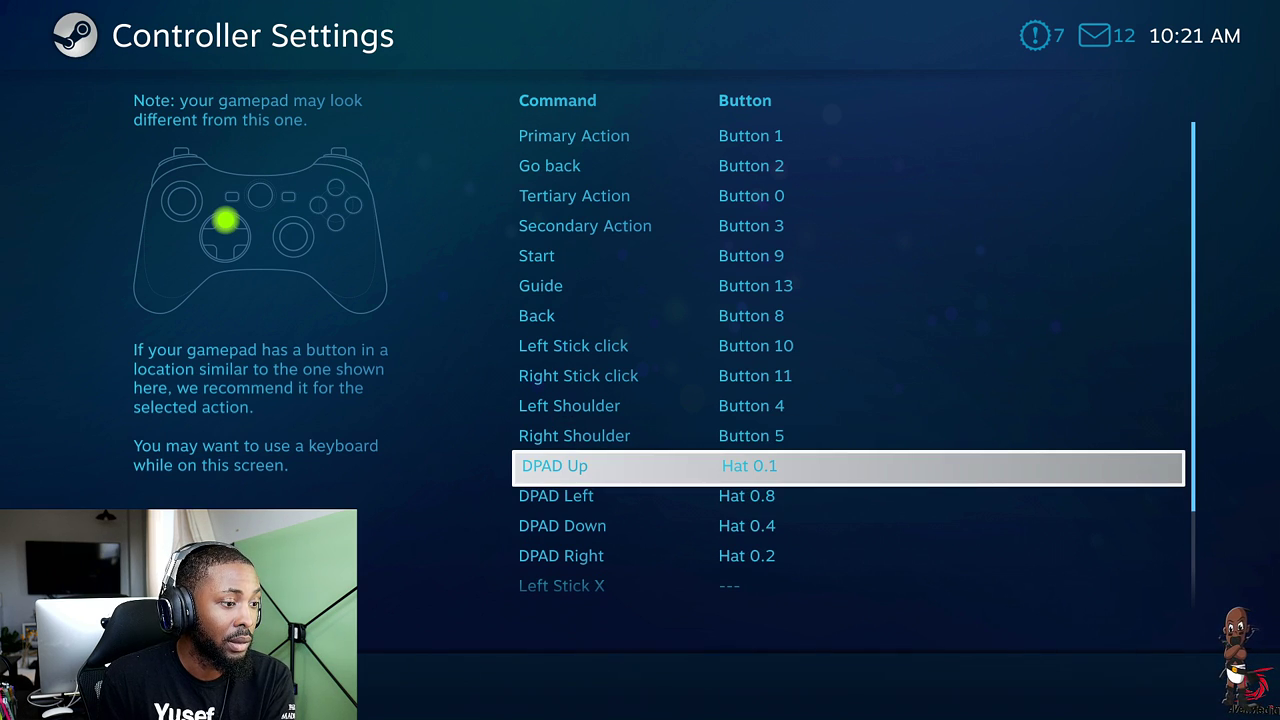
- Assign Axis 0 to Left Stick X and go through the remaining stick and trigger entries down to Right Trigger
{"action": "scroll", "coordinate": [756, 470], "scroll_direction": "down", "scroll_amount": 3}
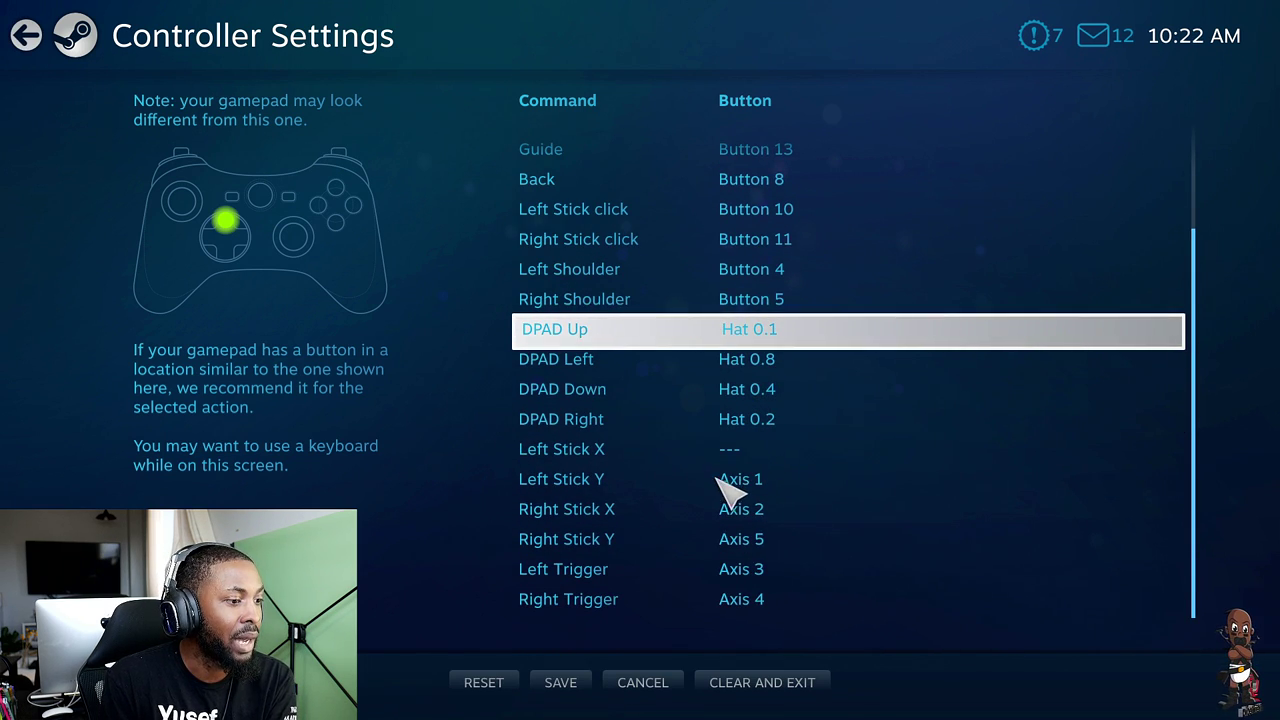
{"action": "left_click", "coordinate": [828, 434]}
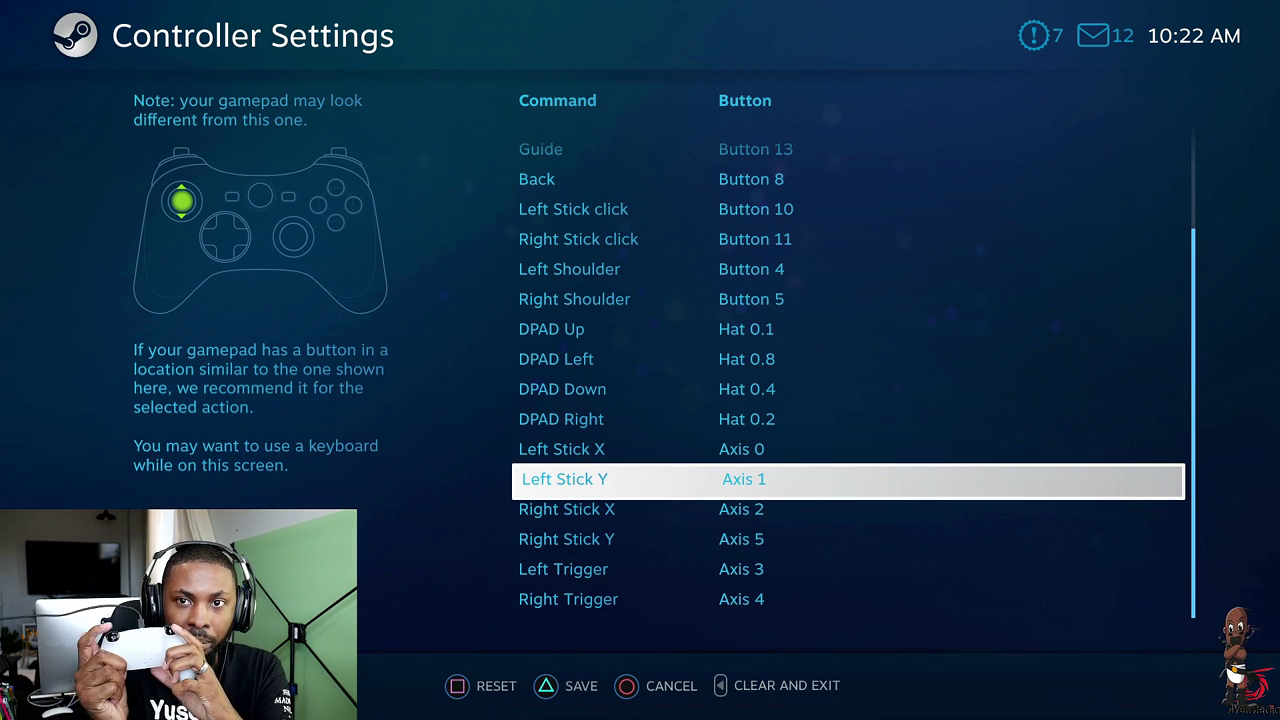
{"action": "key", "text": "Down"}
{"action": "key", "text": "Down"}
{"action": "key", "text": "Down"}
{"action": "key", "text": "Down"}
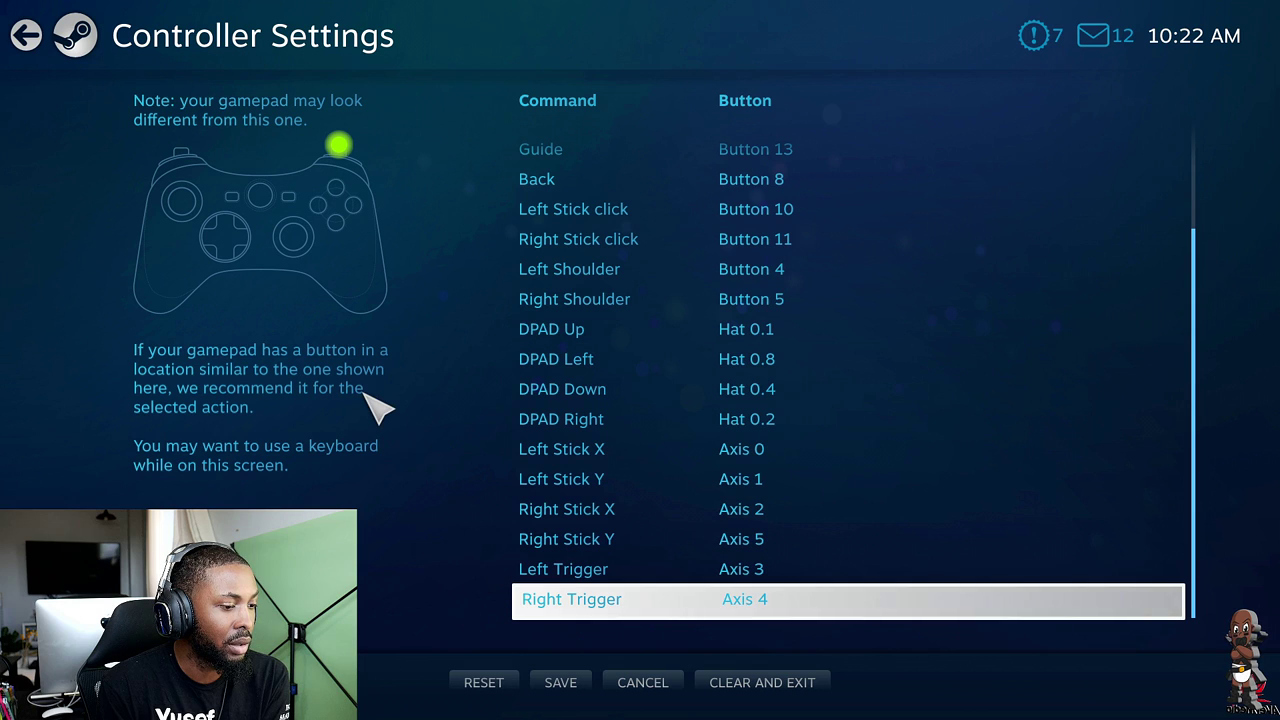
- Leave the layout editor and the settings to return to the Big Picture home screen
{"action": "left_click", "coordinate": [643, 684]}
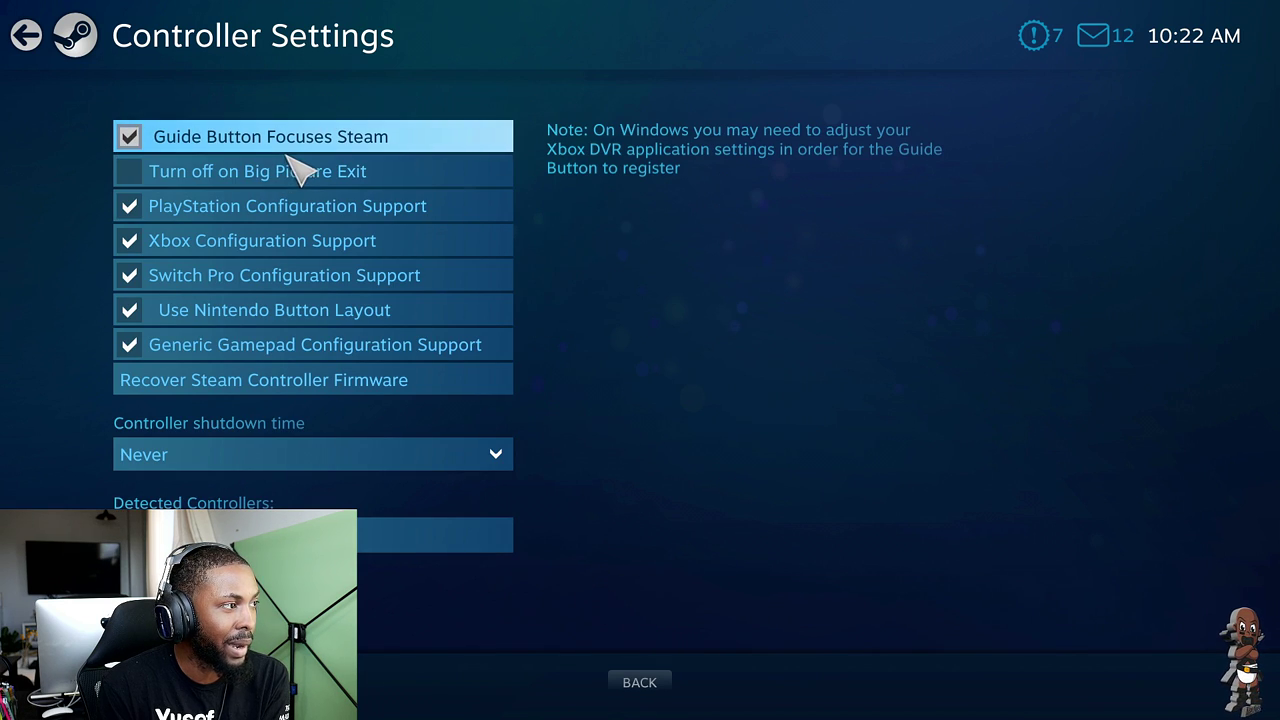
{"action": "left_click", "coordinate": [26, 36]}
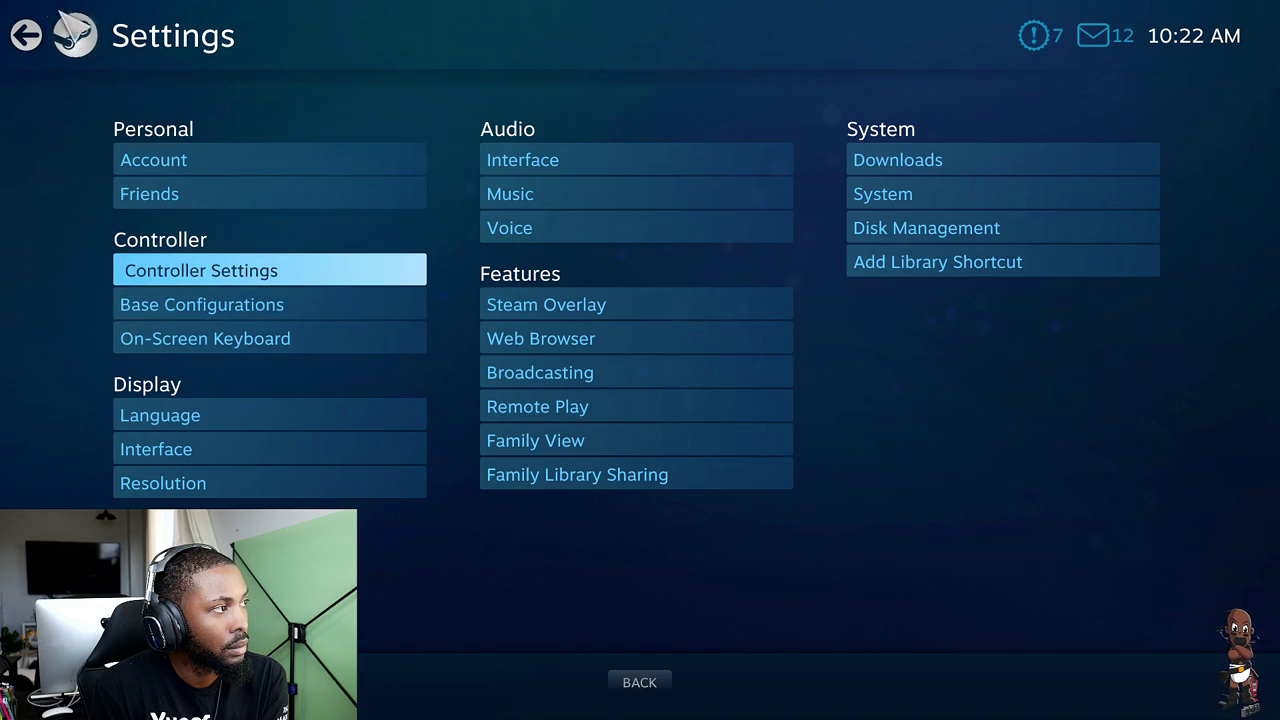
{"action": "left_click", "coordinate": [26, 36]}
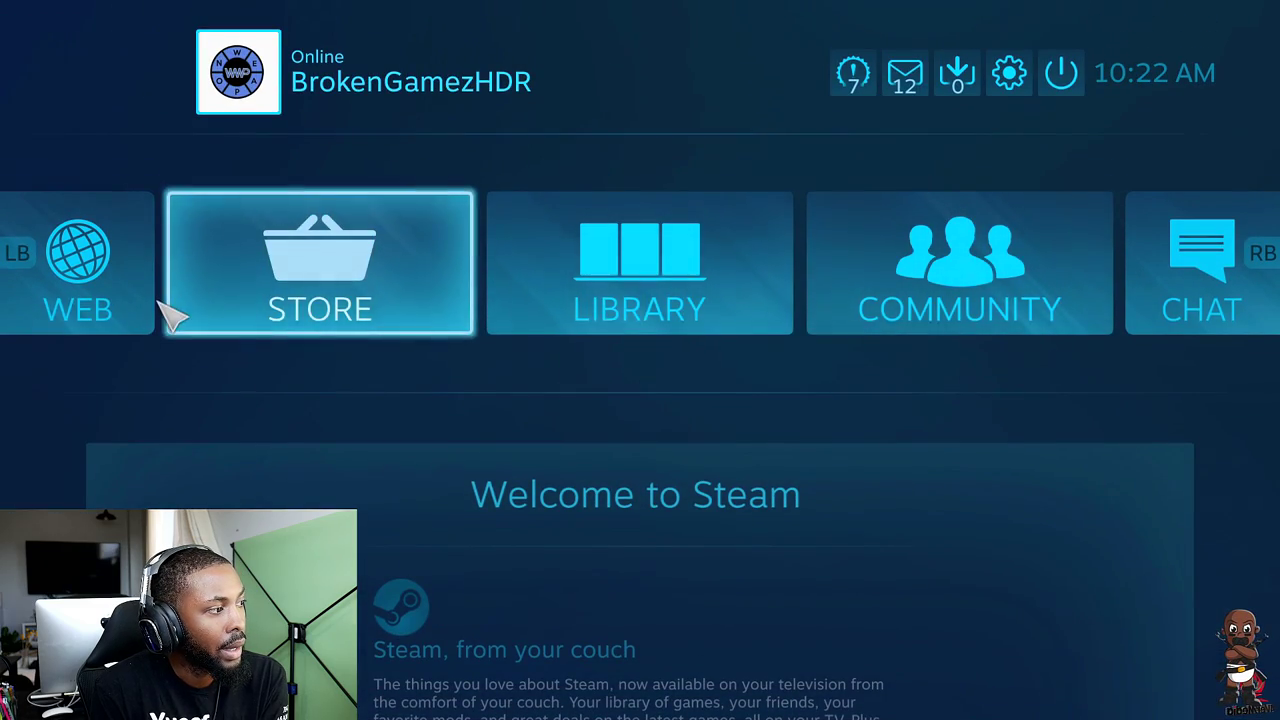
- Launch Resident Evil 3 from the library and go past its title screen to the main menu
{"action": "left_click", "coordinate": [634, 263]}
{"action": "left_click", "coordinate": [376, 200]}
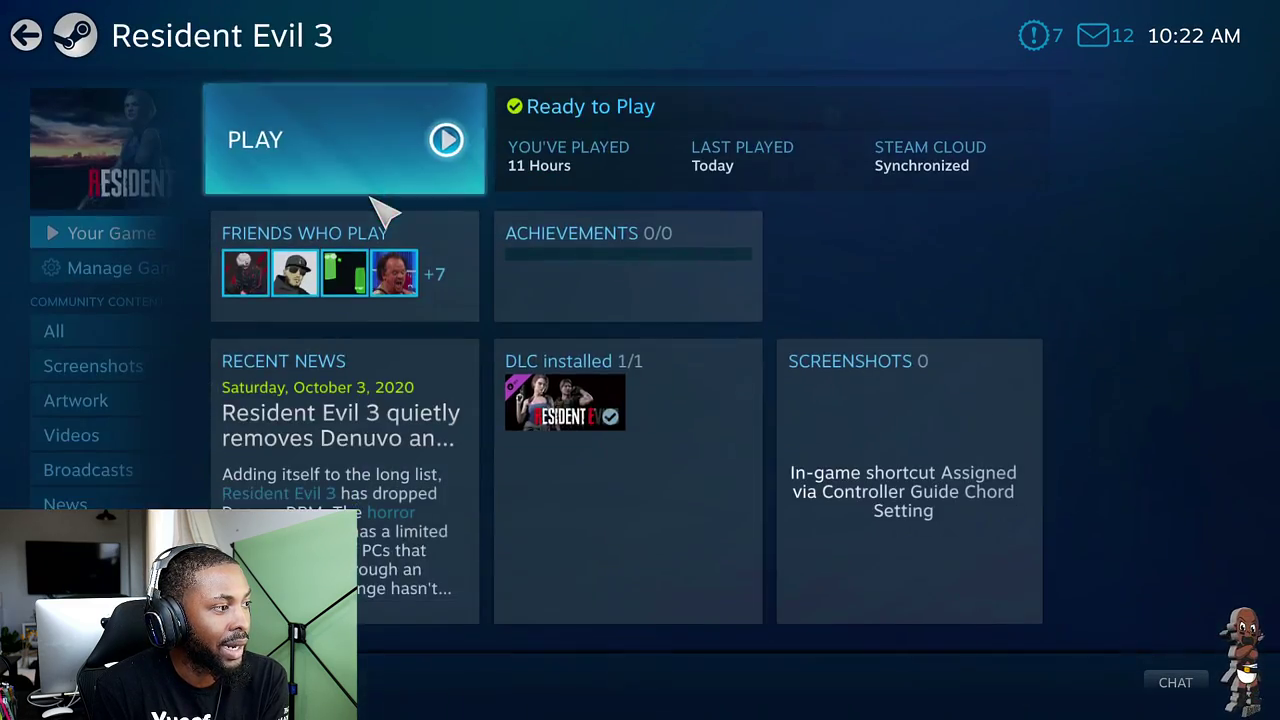
{"action": "left_click", "coordinate": [388, 172]}
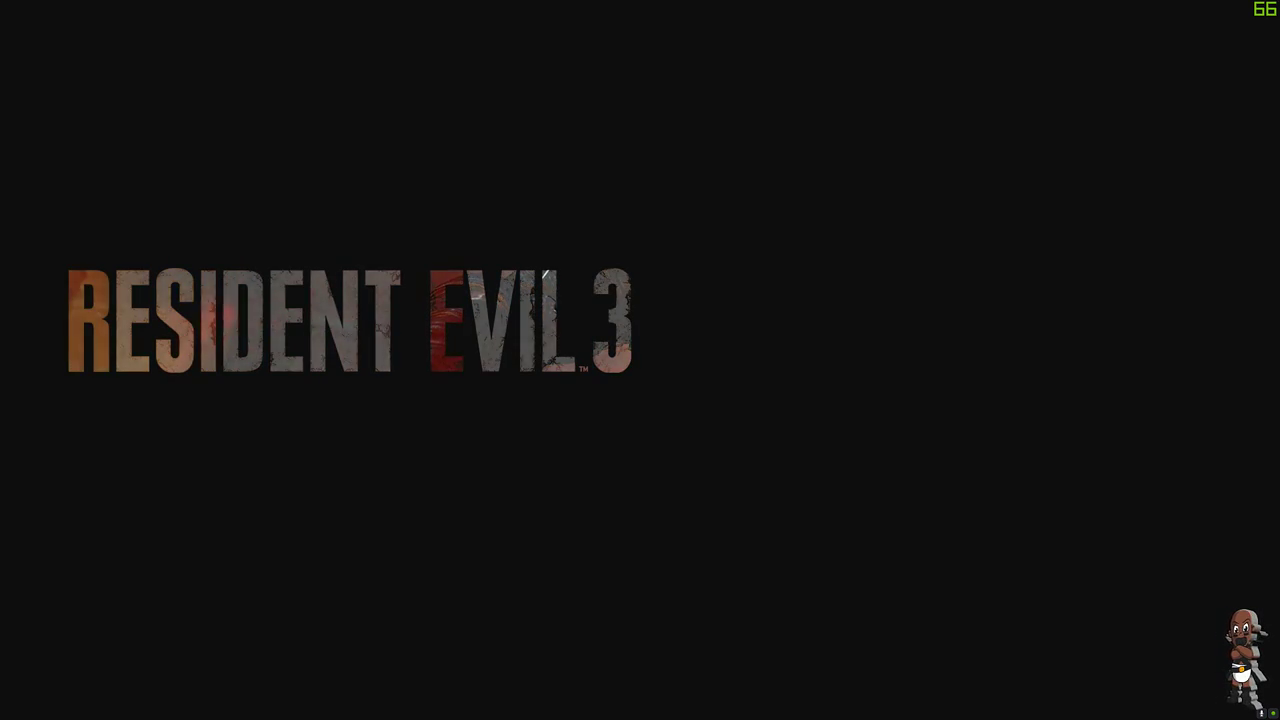
{"action": "key", "text": "Return"}
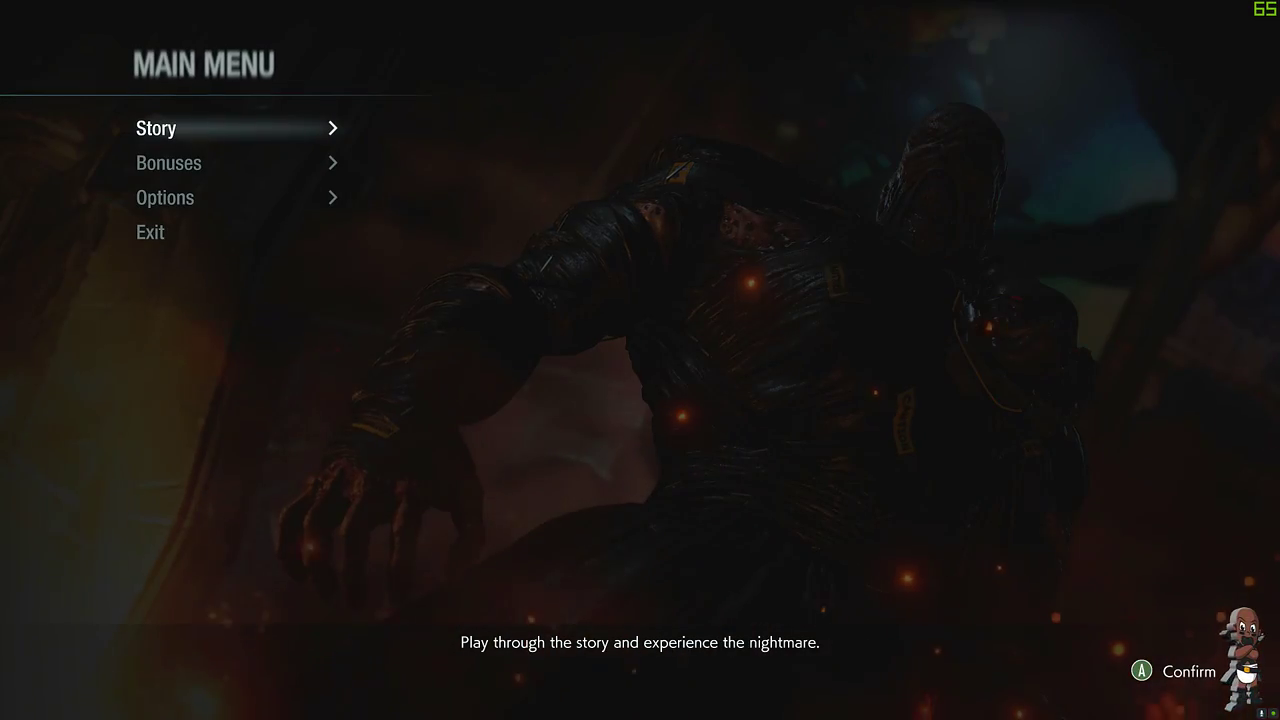
- Test the gamepad's navigation by moving the selection up and down through the game's main menu entries
{"action": "key", "text": "Down"}
{"action": "key", "text": "Up"}
{"action": "key", "text": "Down"}
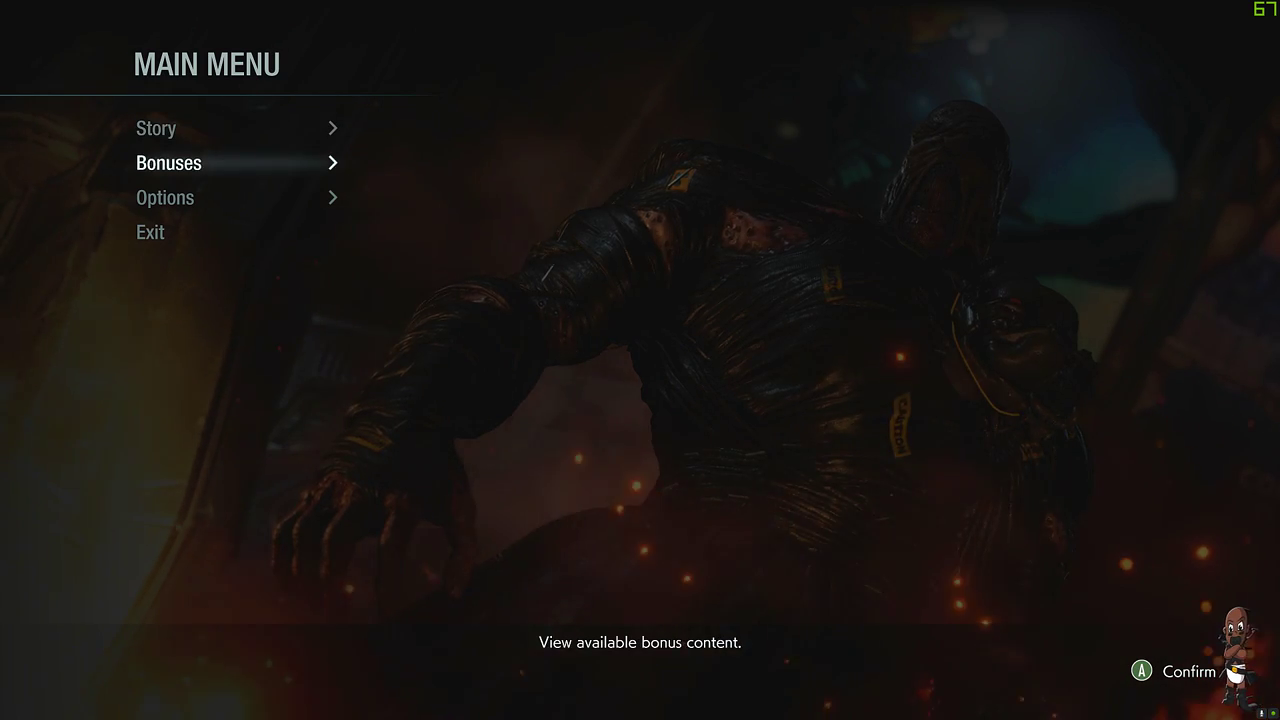
{"action": "key", "text": "Down"}
{"action": "key", "text": "Down"}
{"action": "key", "text": "Up"}
{"action": "key", "text": "Up"}
{"action": "key", "text": "Down"}
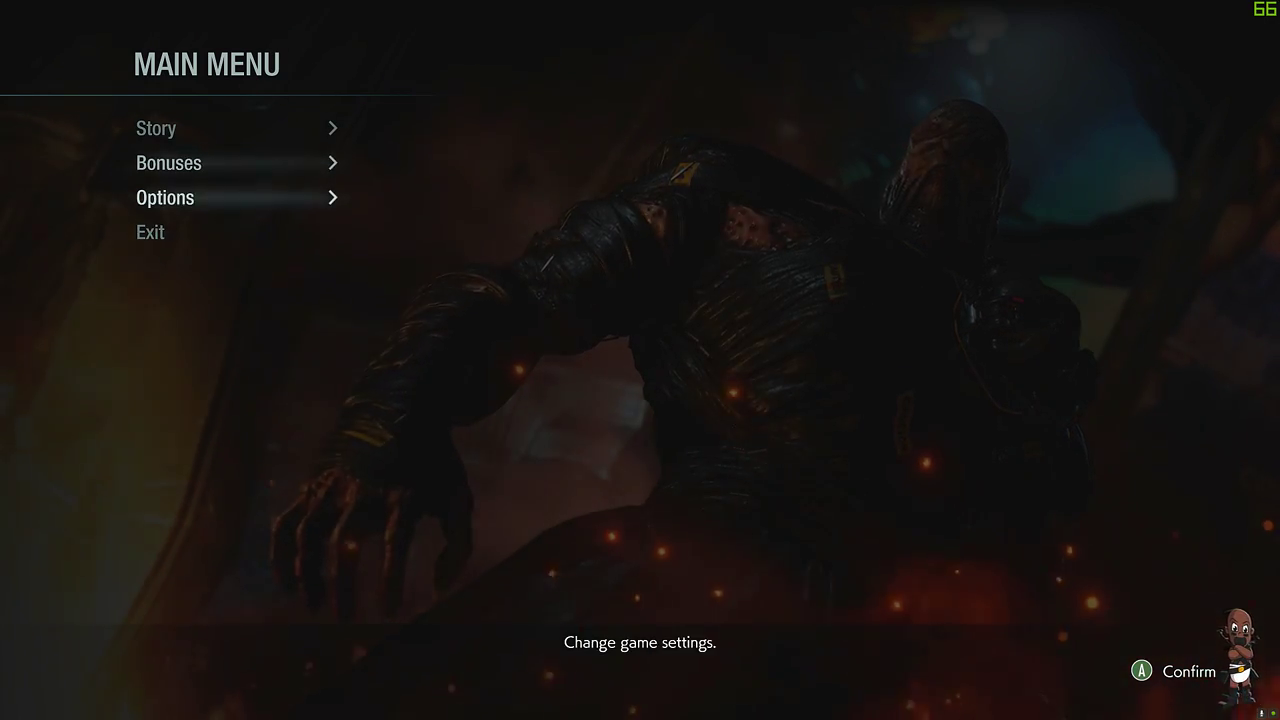
{"action": "key", "text": "Up"}
{"action": "key", "text": "Down"}
{"action": "key", "text": "Up"}
{"action": "key", "text": "Up"}
- Check confirm and return by opening the Story menu, going back to the main menu and reopening Story
{"action": "key", "text": "Return"}
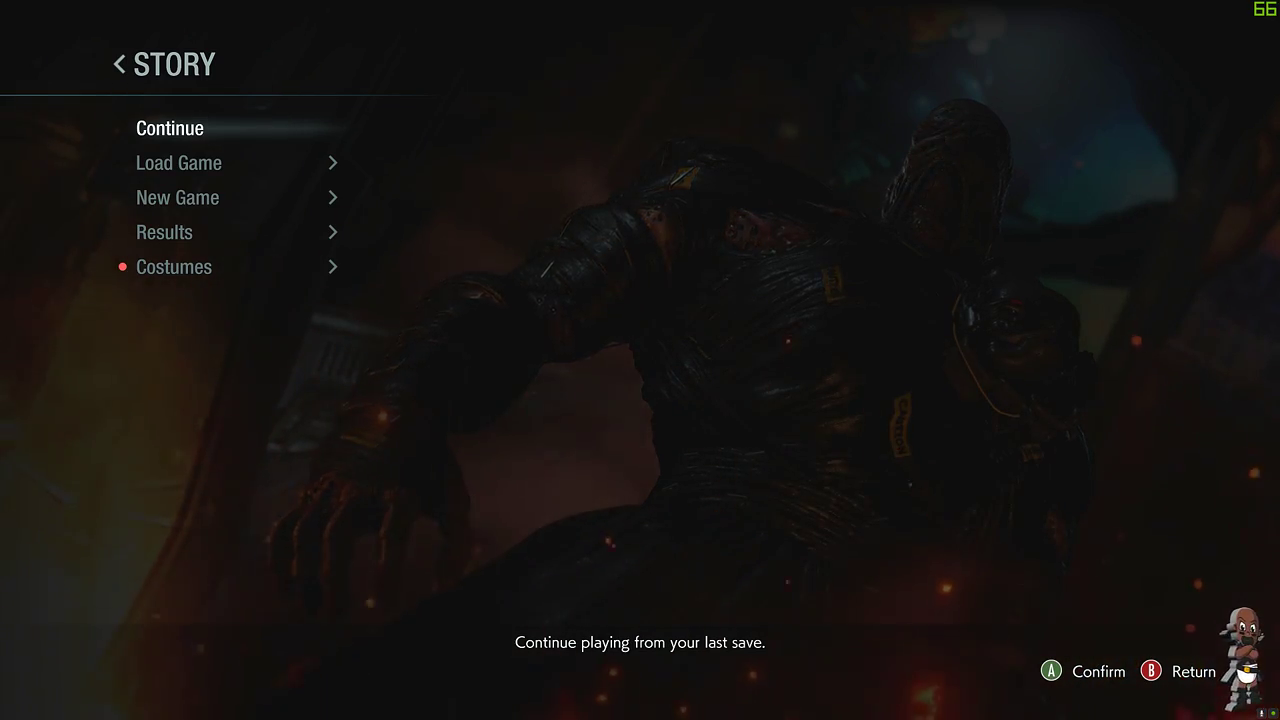
{"action": "key", "text": "Escape"}
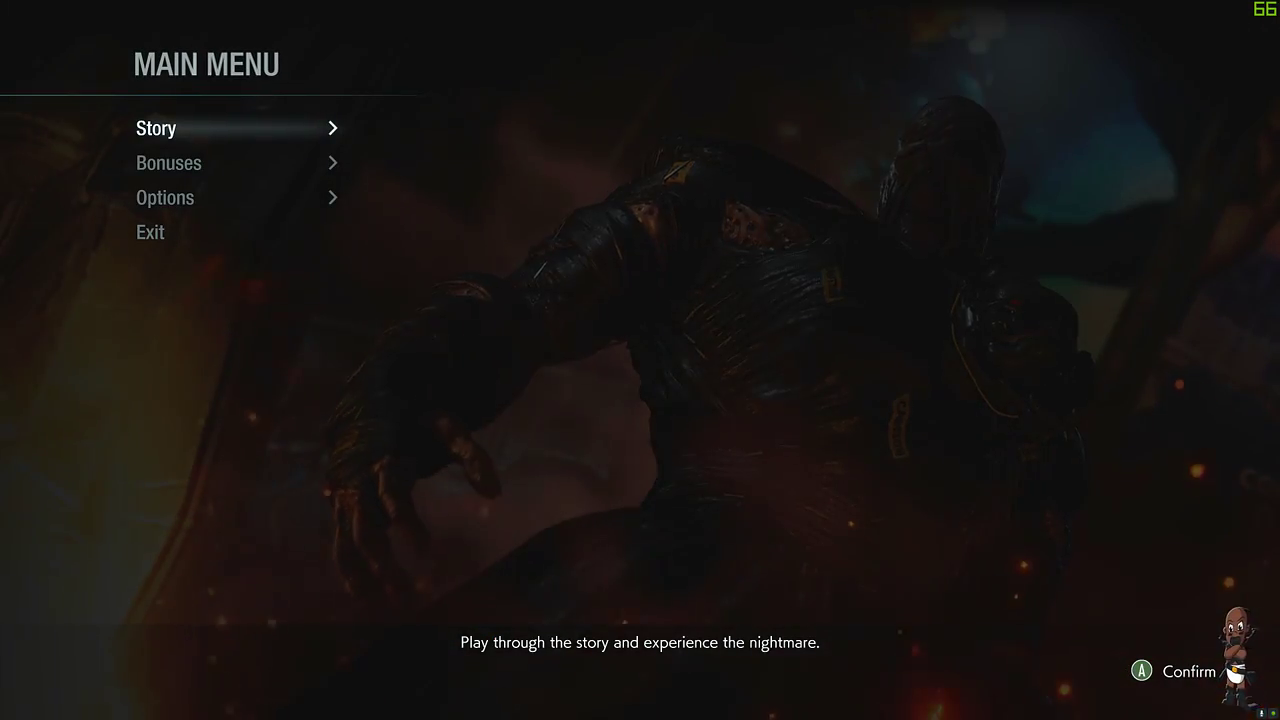
{"action": "key", "text": "Return"}
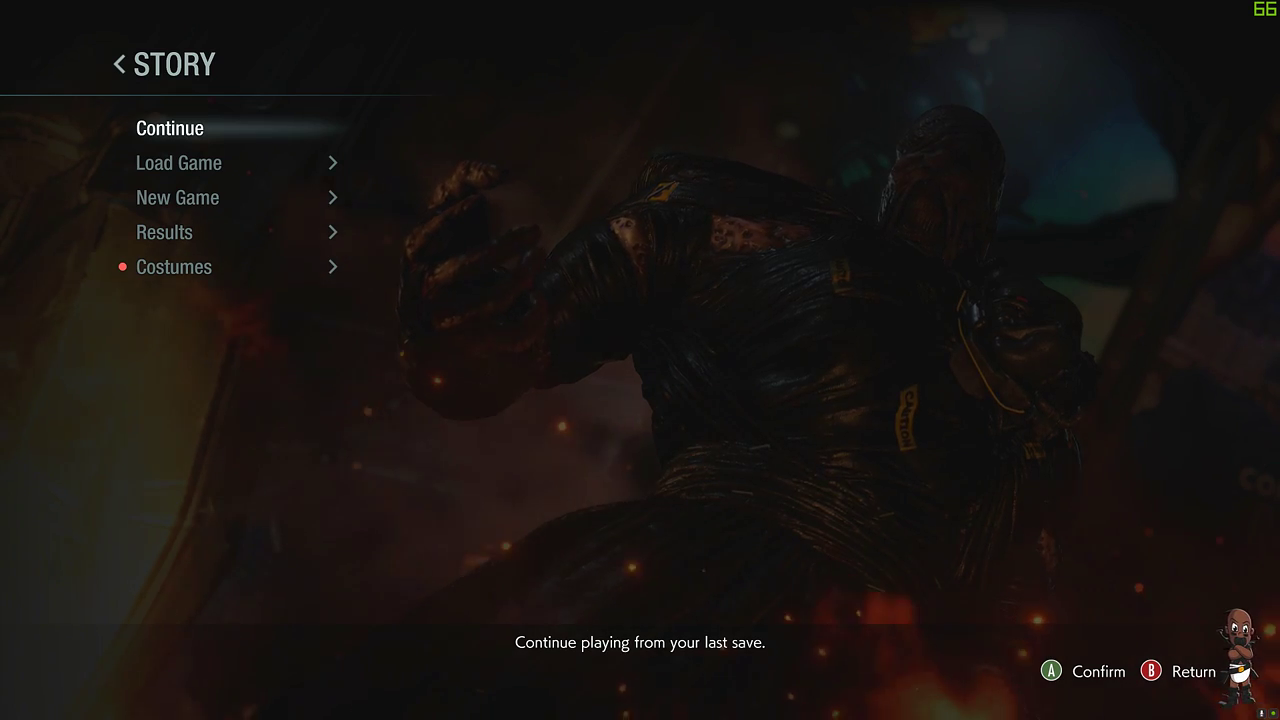
{"action": "key", "text": "shift+Tab"}
{"action": "key", "text": "shift+Tab"}
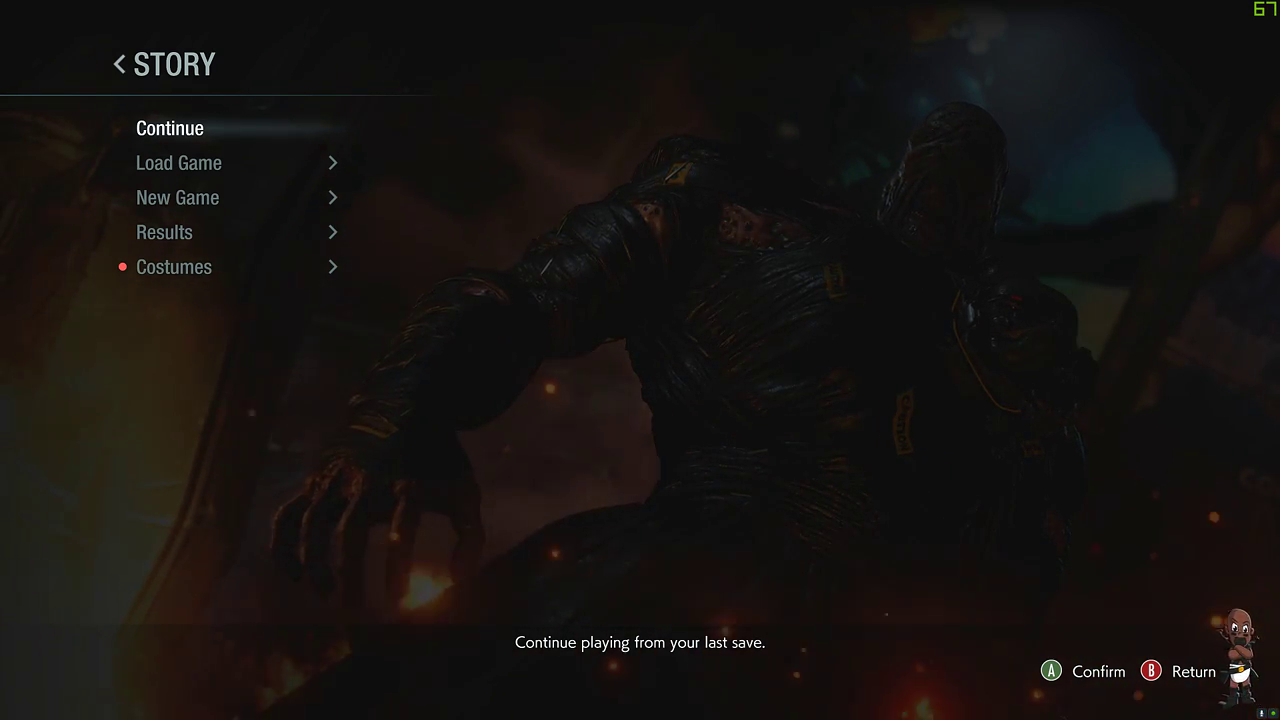
- Continue the story from the last save
{"action": "key", "text": "Escape"}
{"action": "key", "text": "Return"}
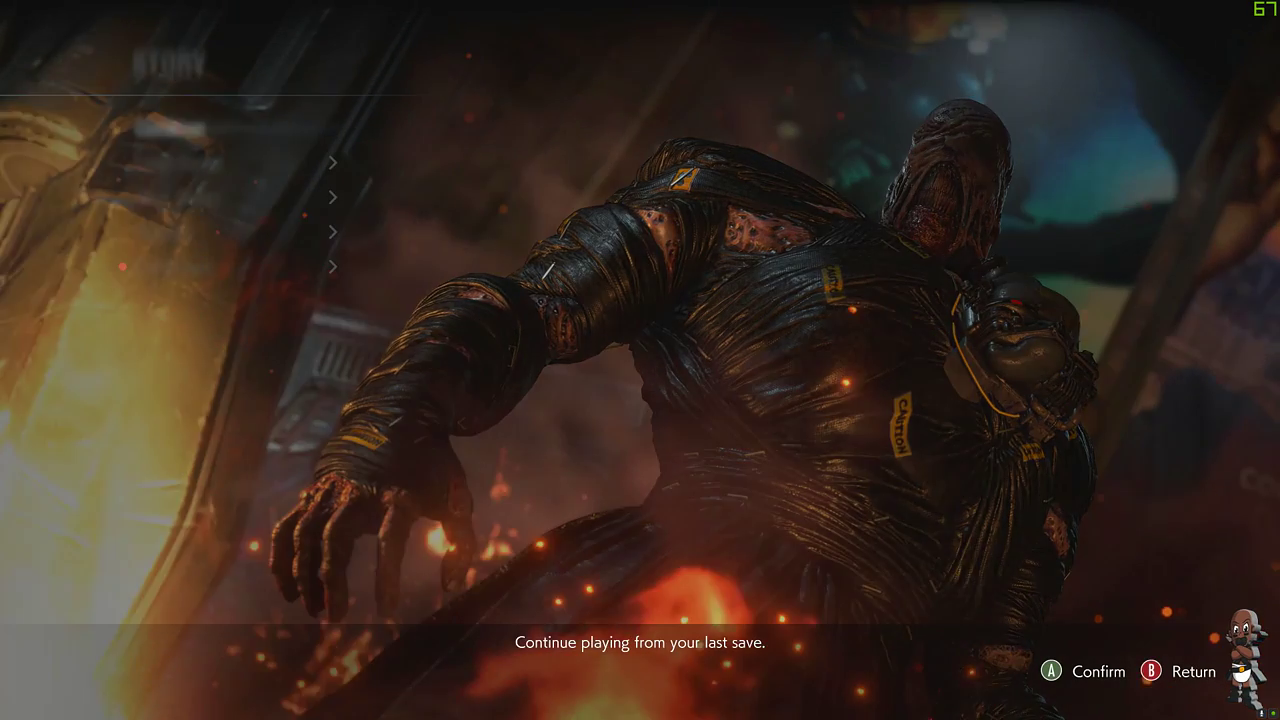
{"action": "key", "text": "Return"}
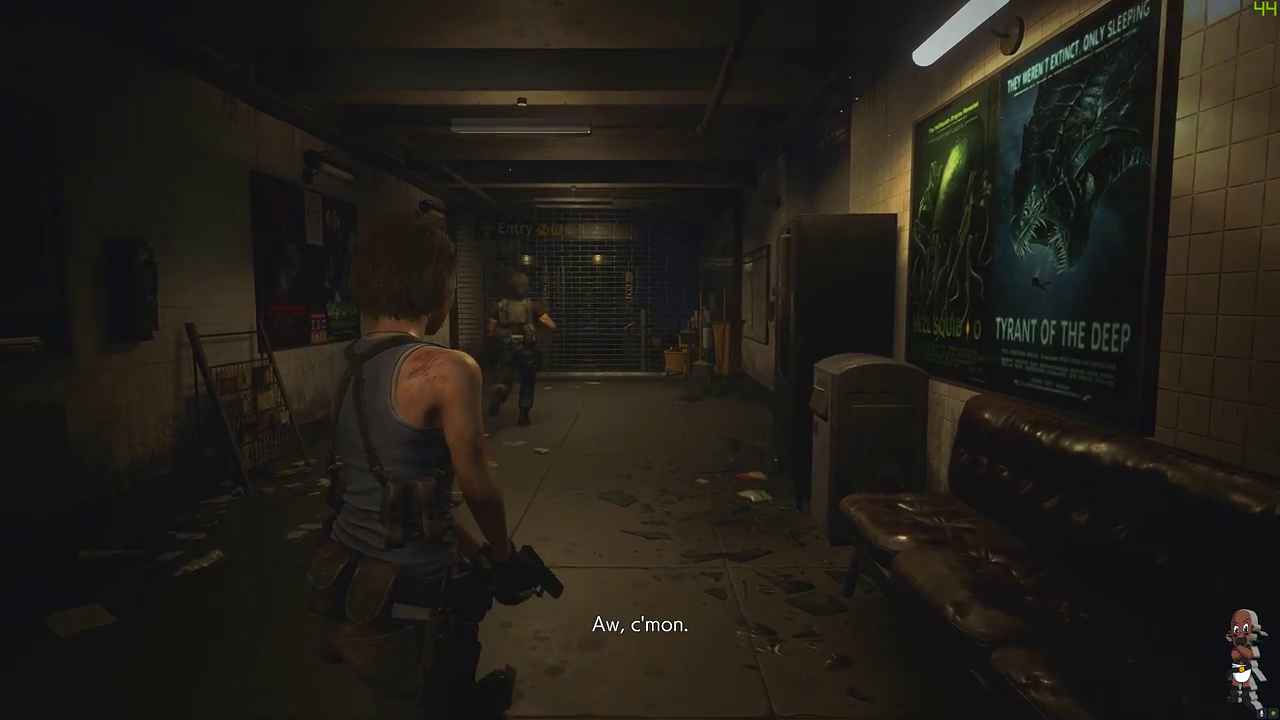
{"action": "key", "text": "w"}
{"action": "right_click", "coordinate": [640, 360]}
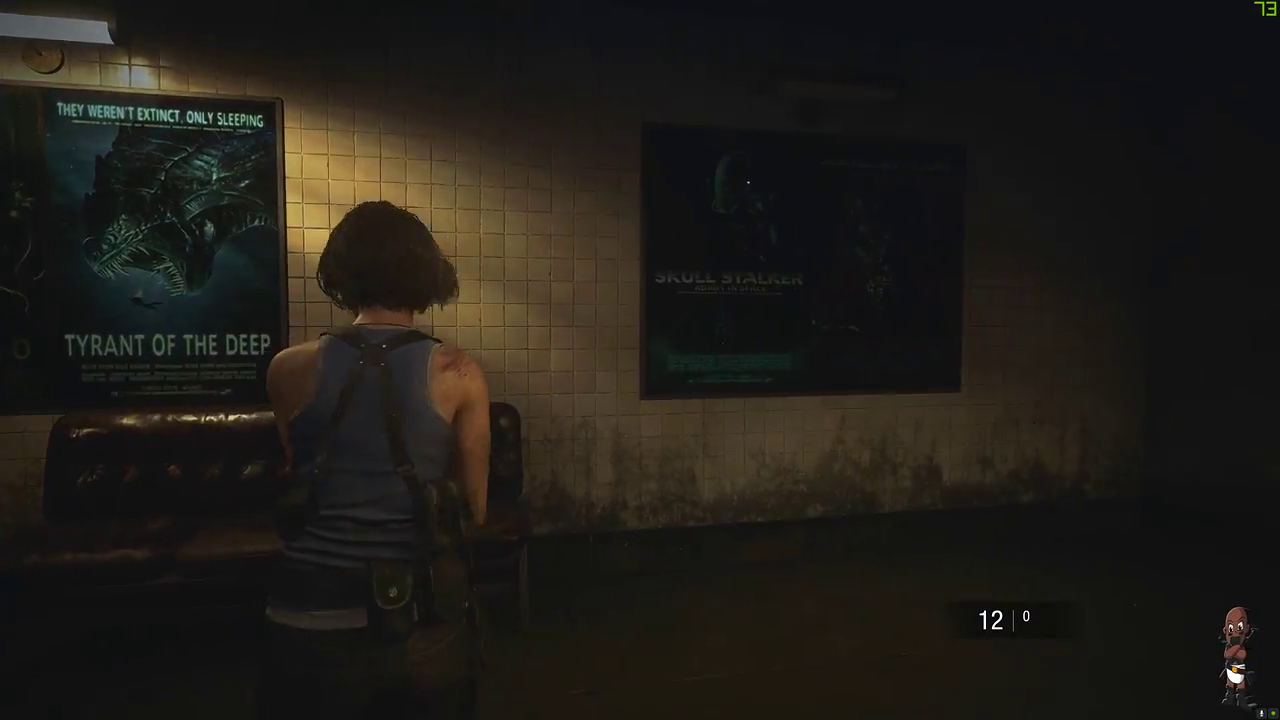
{"action": "key", "text": "w"}
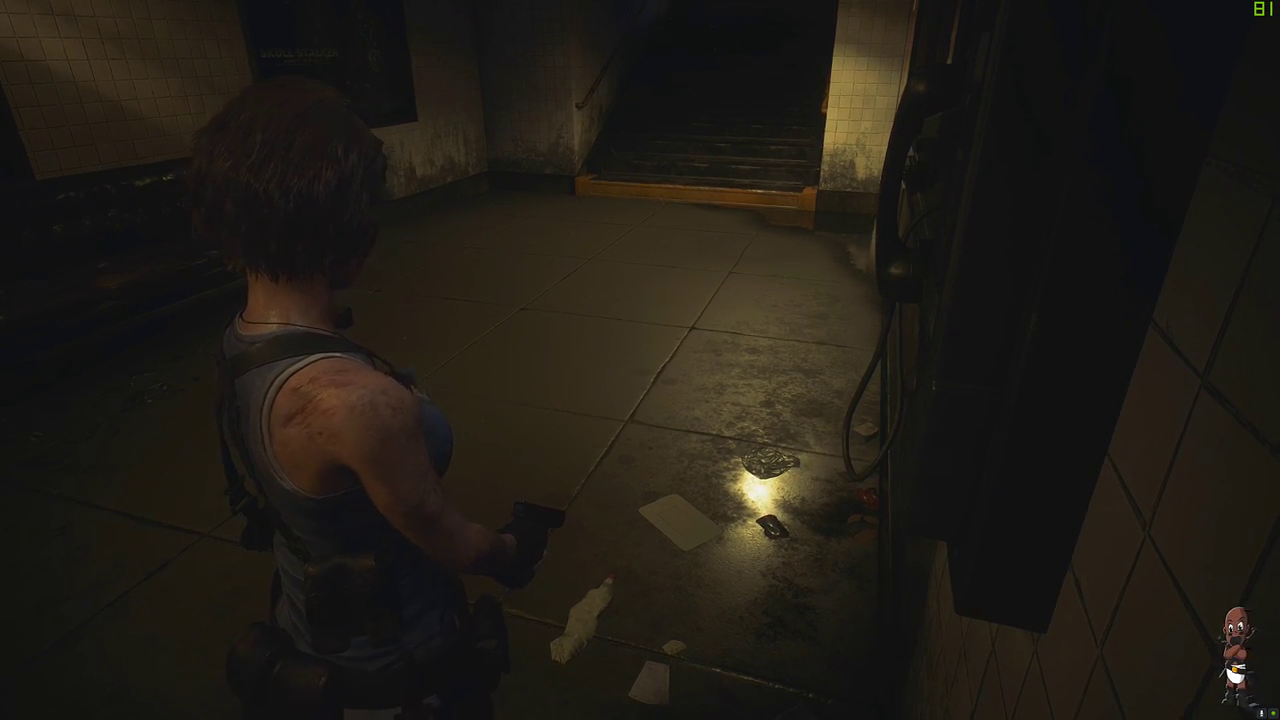
{"action": "key", "text": "w"}
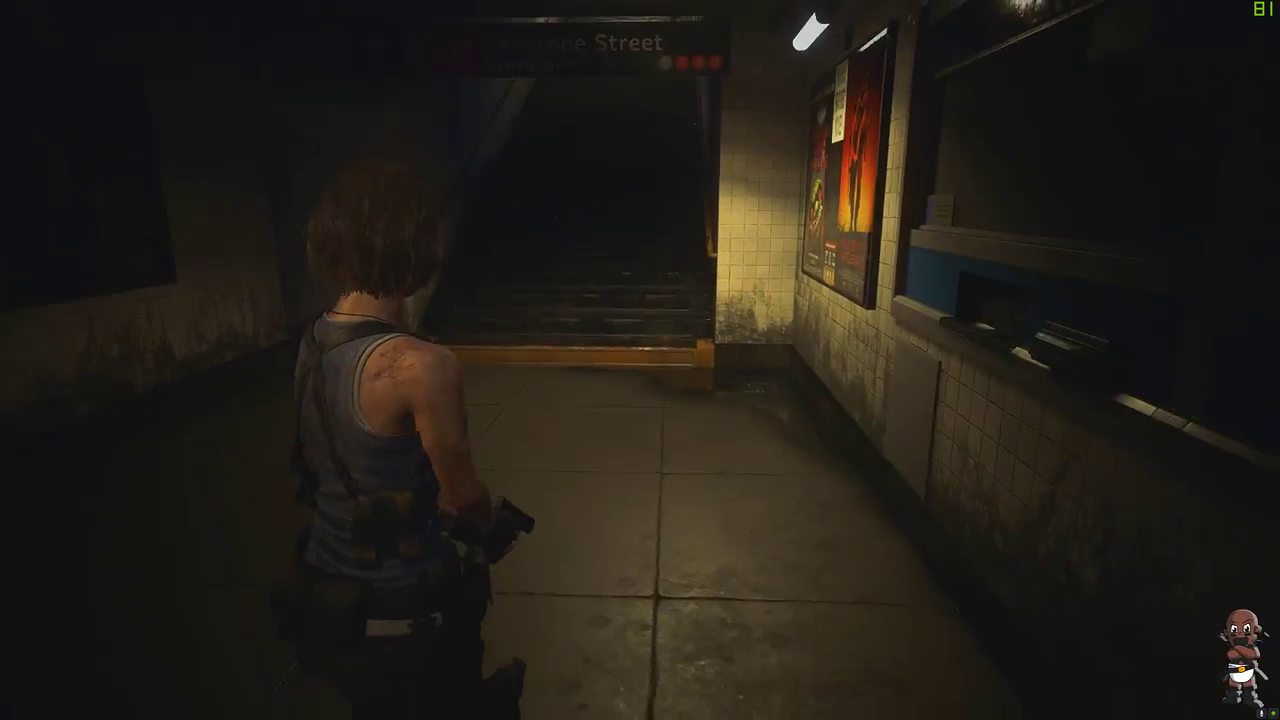
{"action": "right_click", "coordinate": [640, 360]}
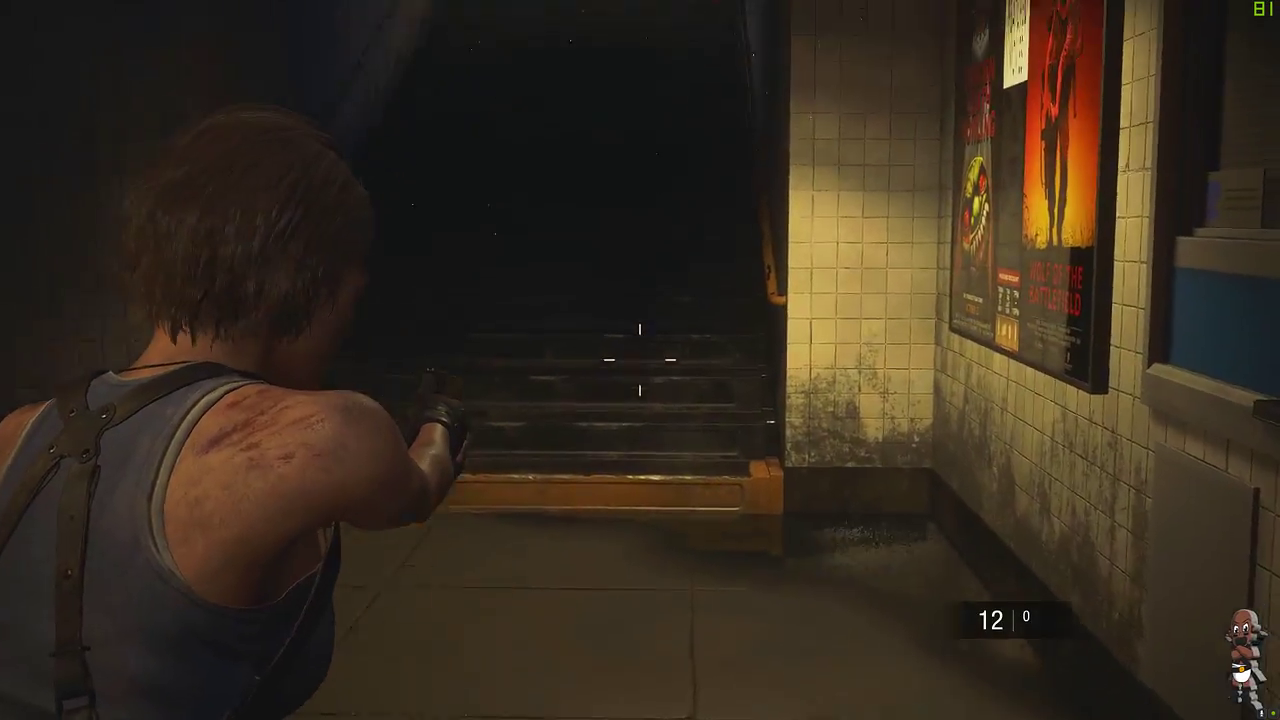
{"action": "left_click", "coordinate": [640, 360]}
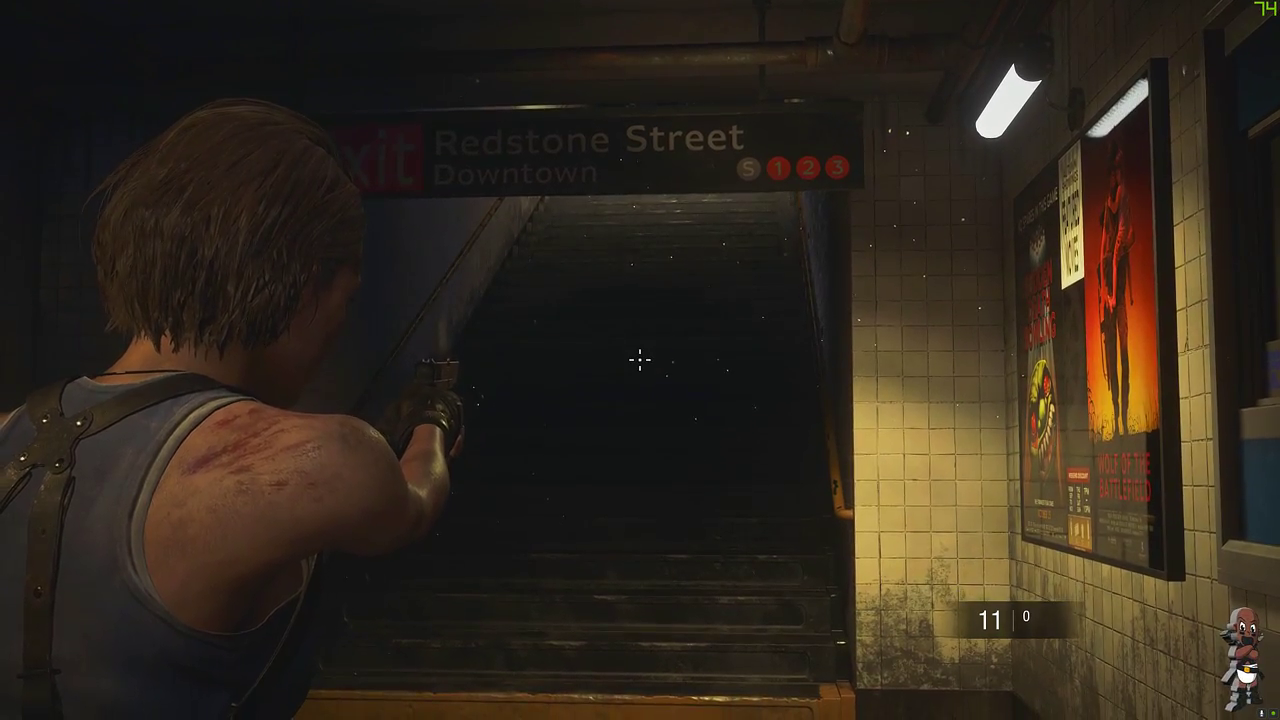
{"action": "left_click", "coordinate": [640, 360]}
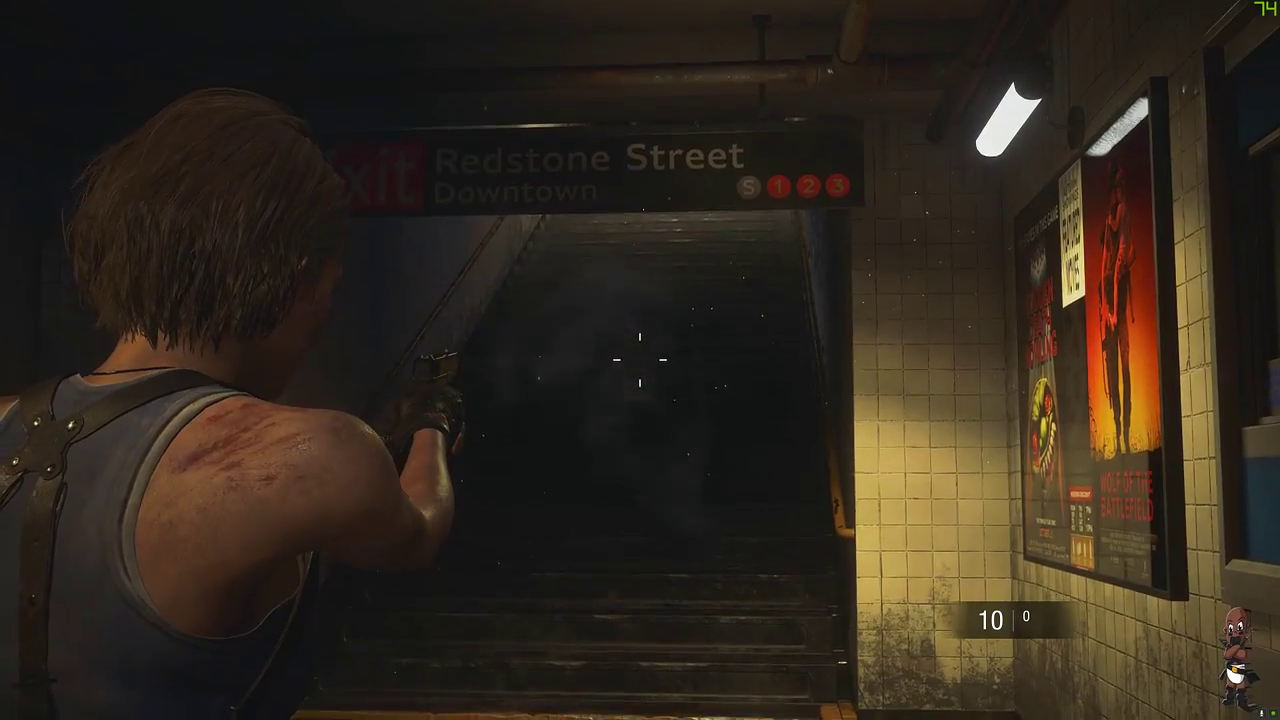
{"action": "left_click", "coordinate": [640, 360]}
{"action": "left_click", "coordinate": [640, 360]}
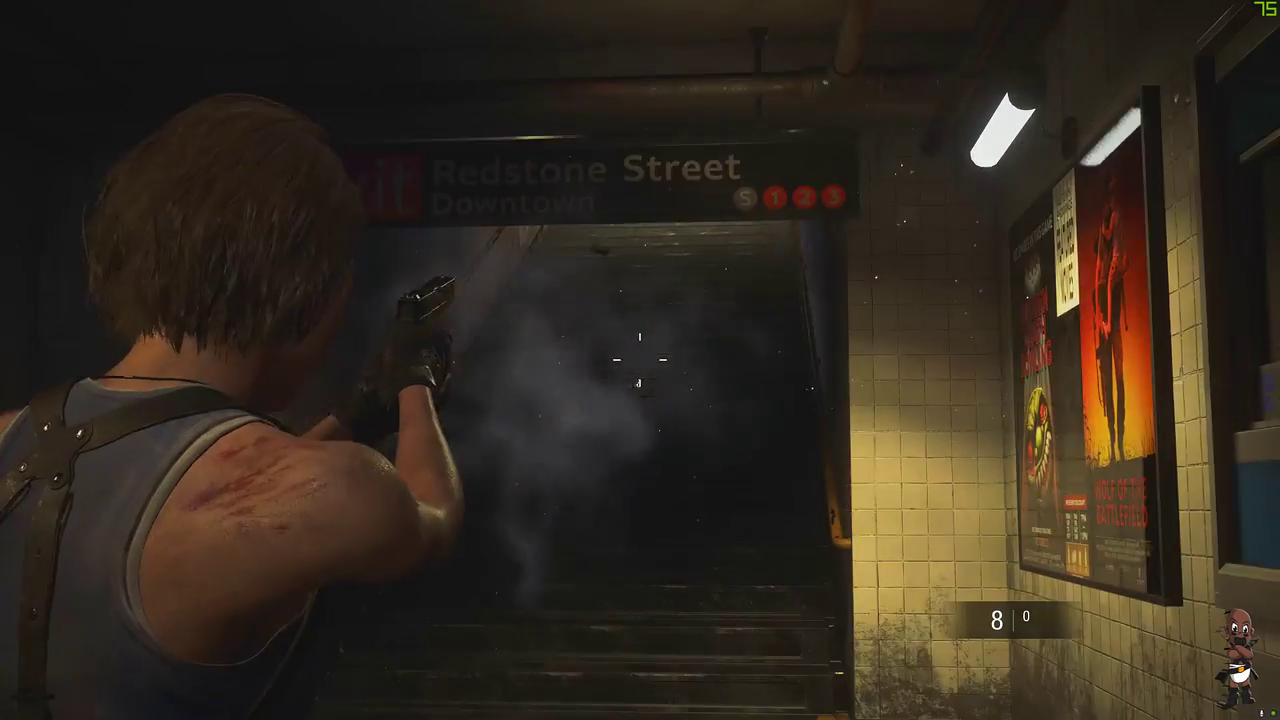
{"action": "left_click", "coordinate": [640, 360]}
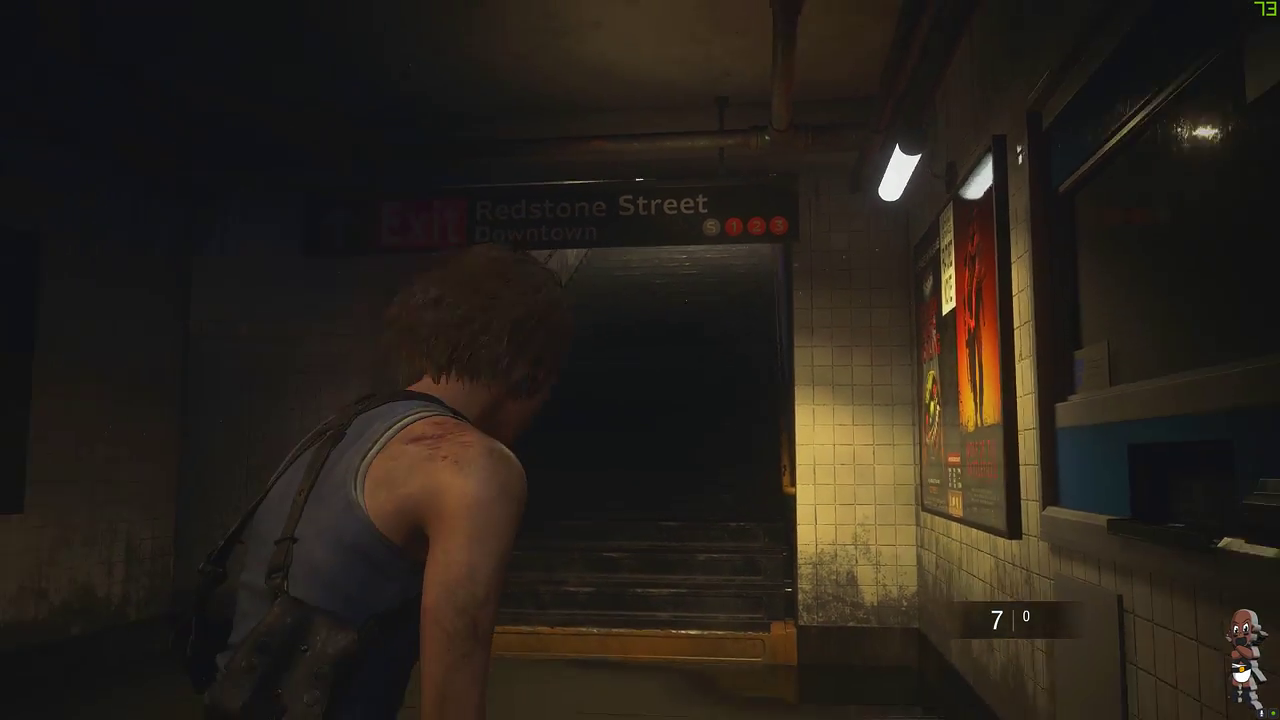
- Test the inventory control by opening and closing the in-game inventory twice
{"action": "key", "text": "Tab"}
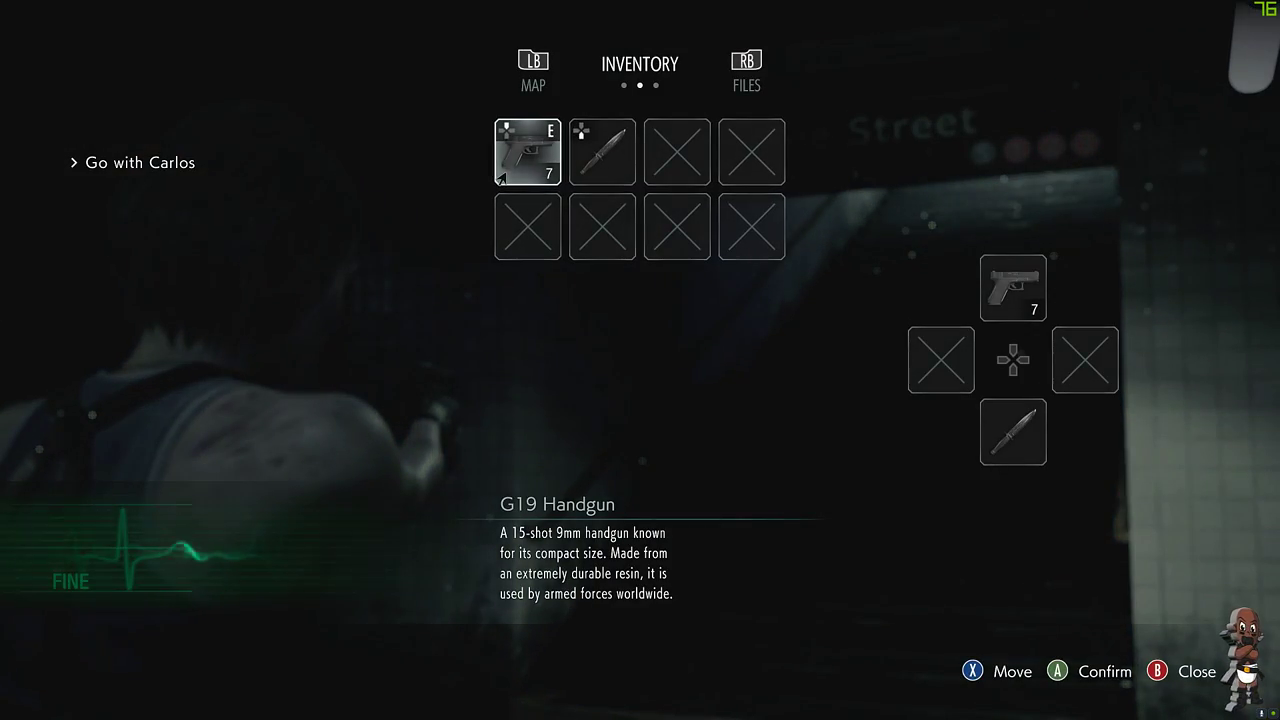
{"action": "key", "text": "Tab"}
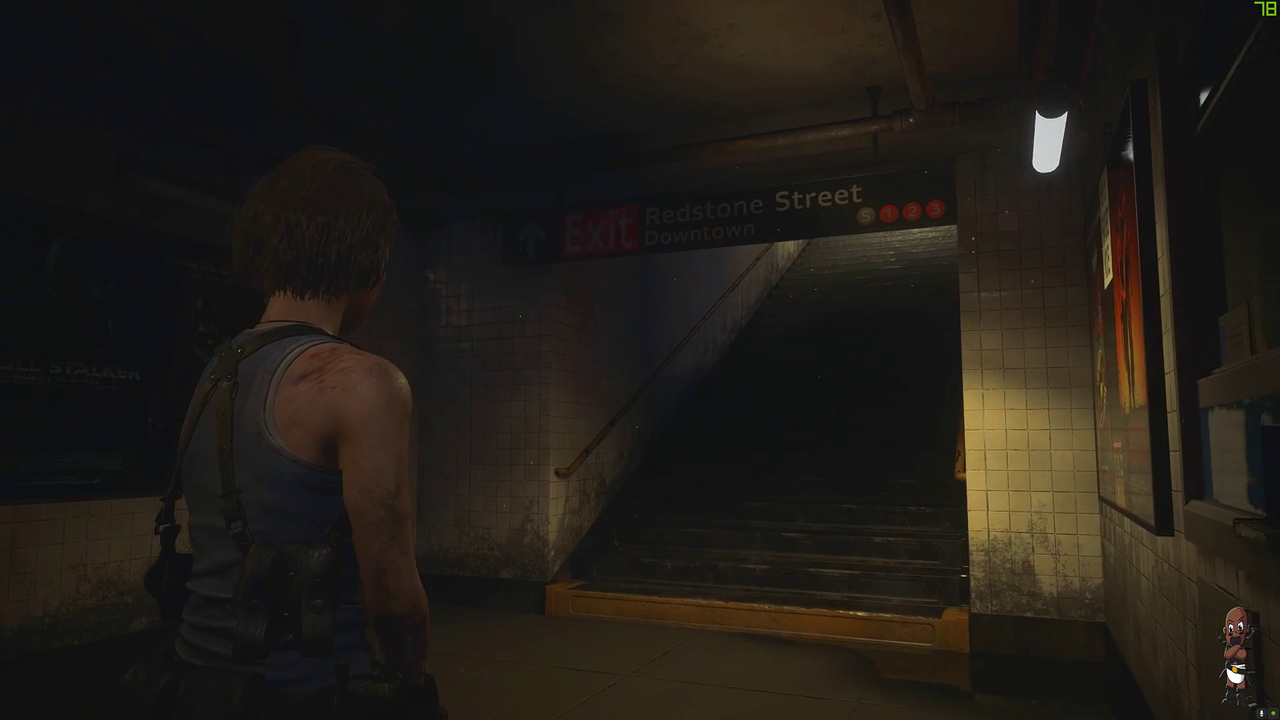
{"action": "right_click", "coordinate": [640, 360]}
{"action": "key", "text": "Tab"}
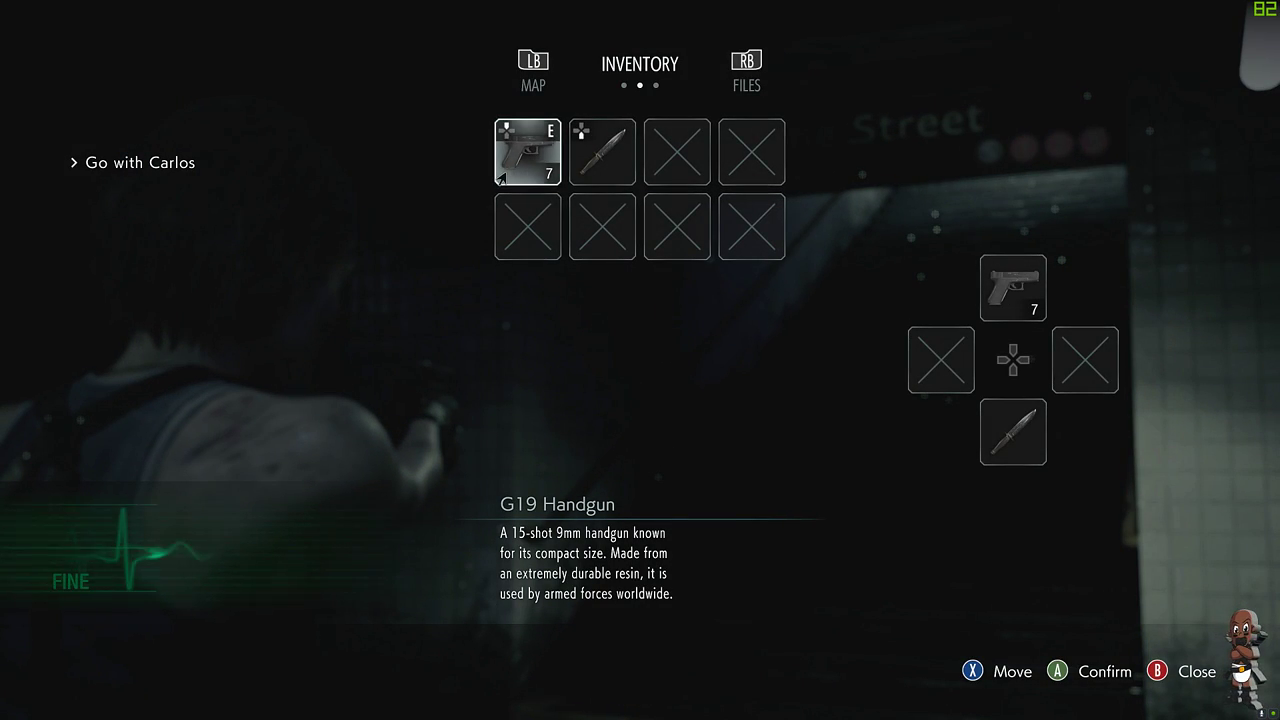
{"action": "key", "text": "Tab"}
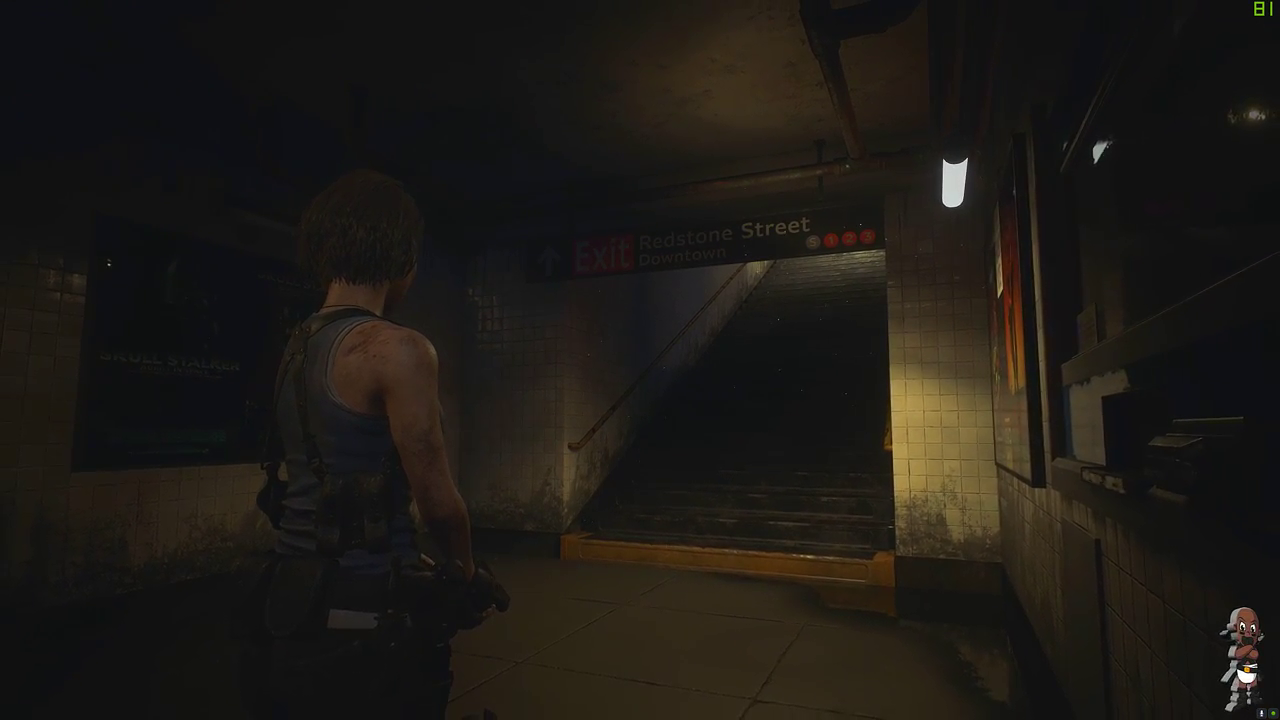
{"action": "right_click", "coordinate": [640, 360]}
{"action": "key", "text": "s"}
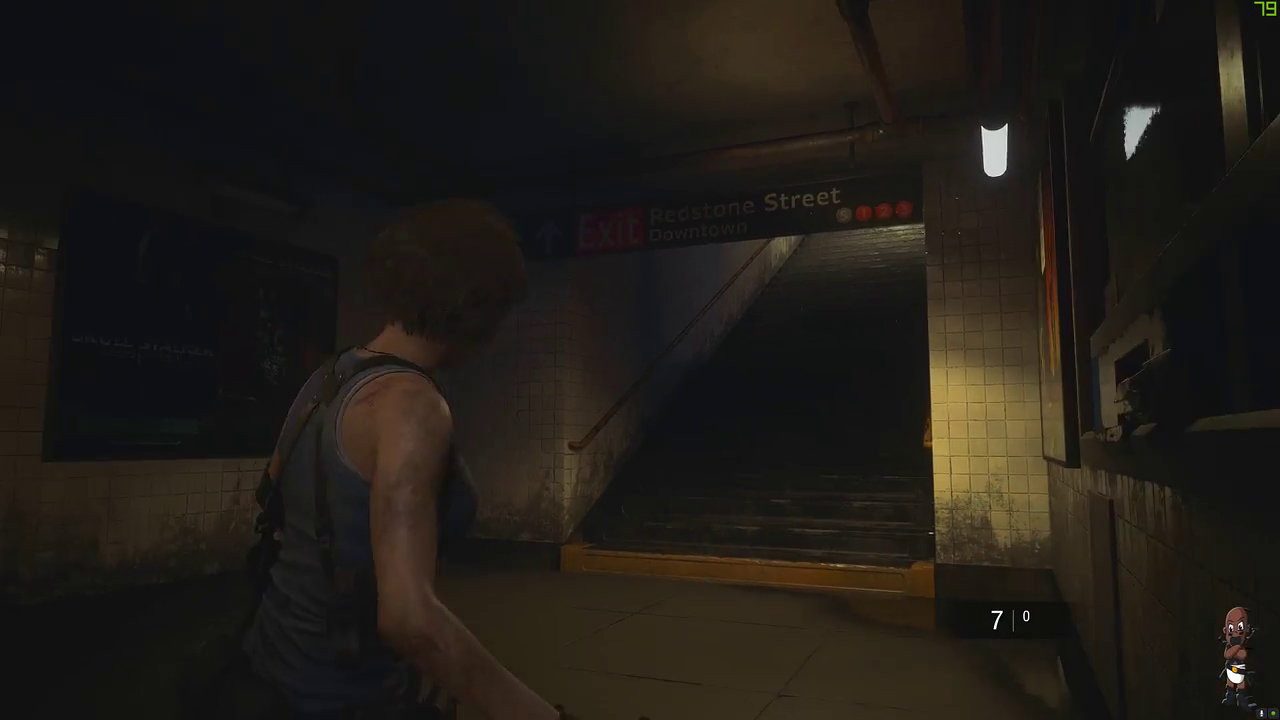
{"action": "right_click", "coordinate": [640, 360]}
{"action": "key", "text": "w"}
{"action": "key", "text": "space"}
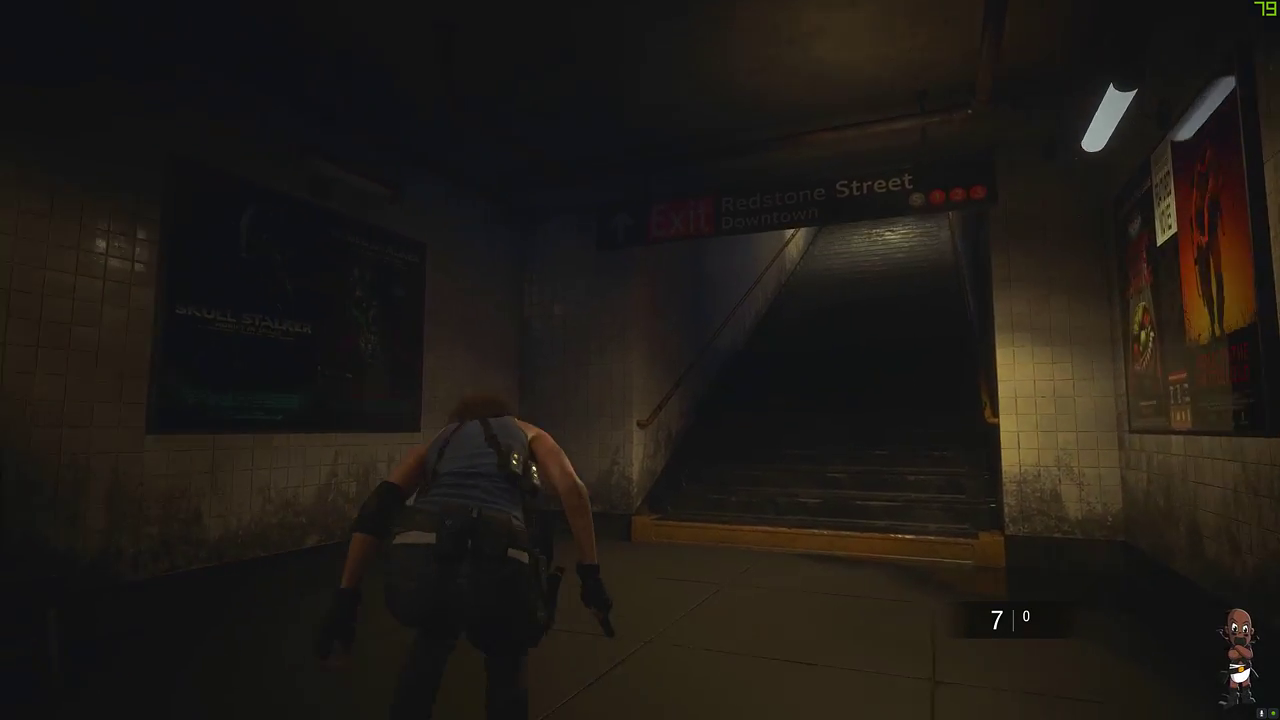
{"action": "key", "text": "w"}
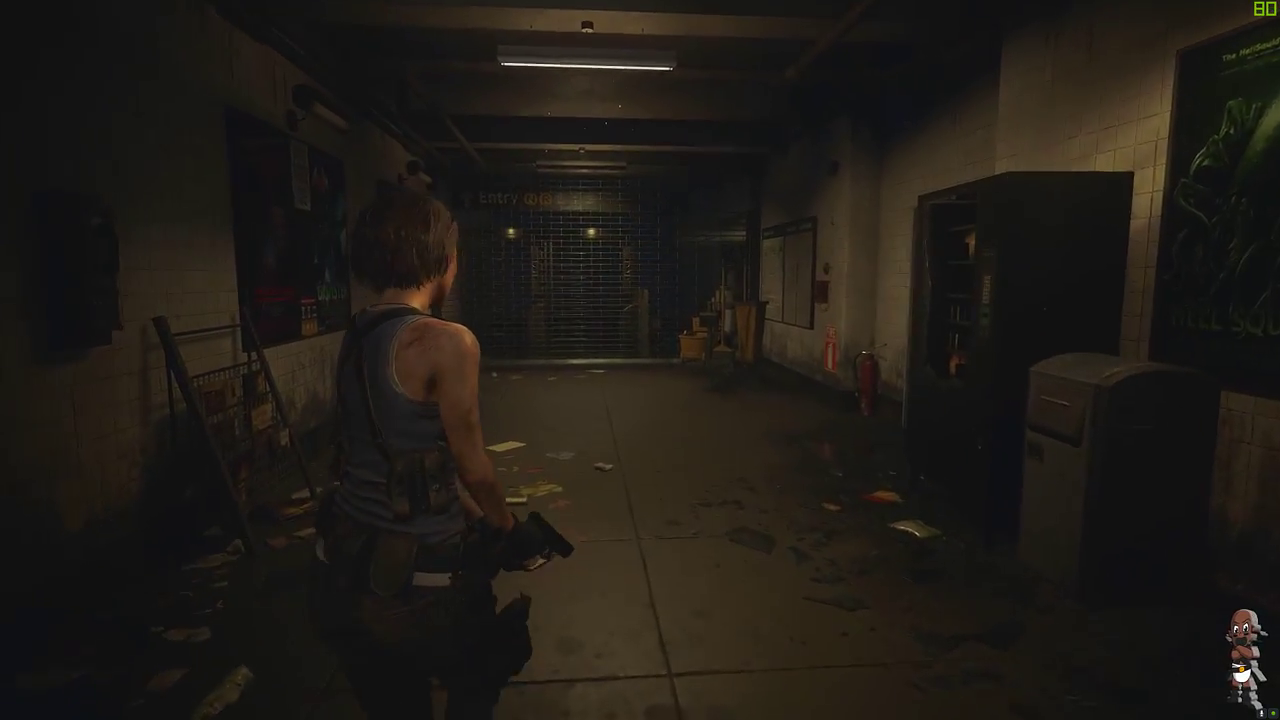
- Test movement and the weapon shortcut by walking through the station and equipping the handgun
{"action": "key", "text": "w"}
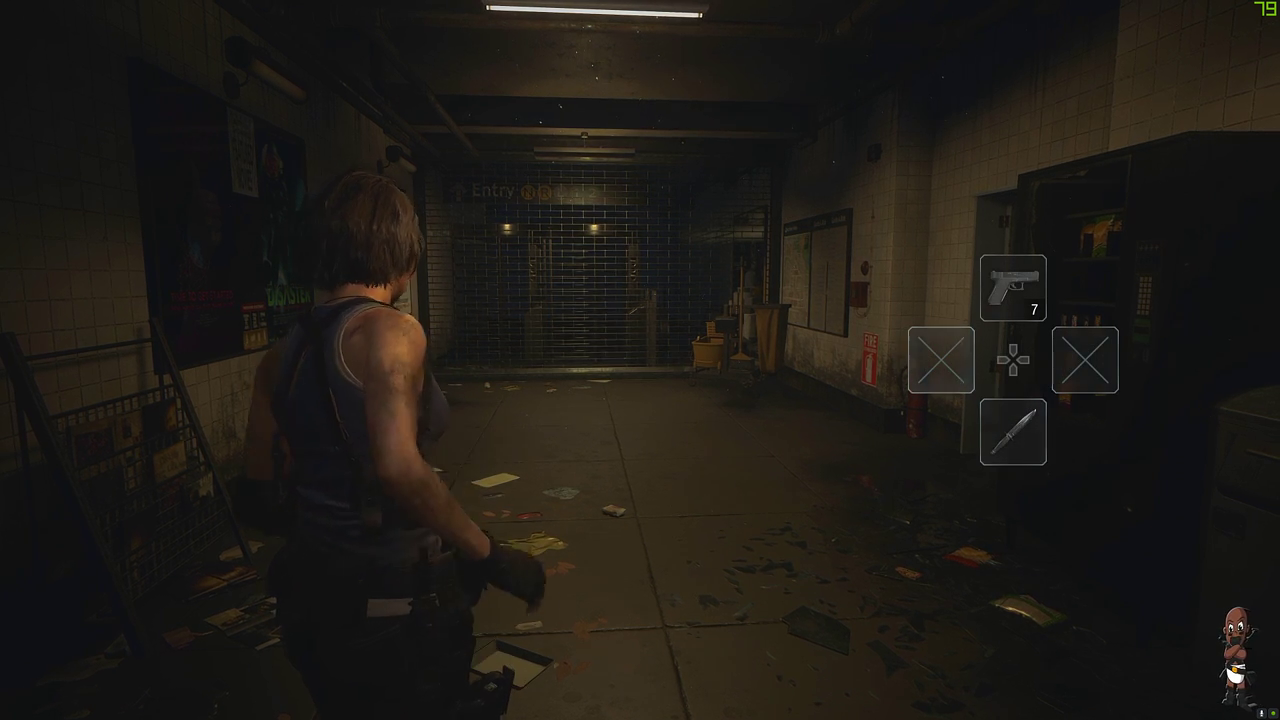
{"action": "key", "text": "w"}
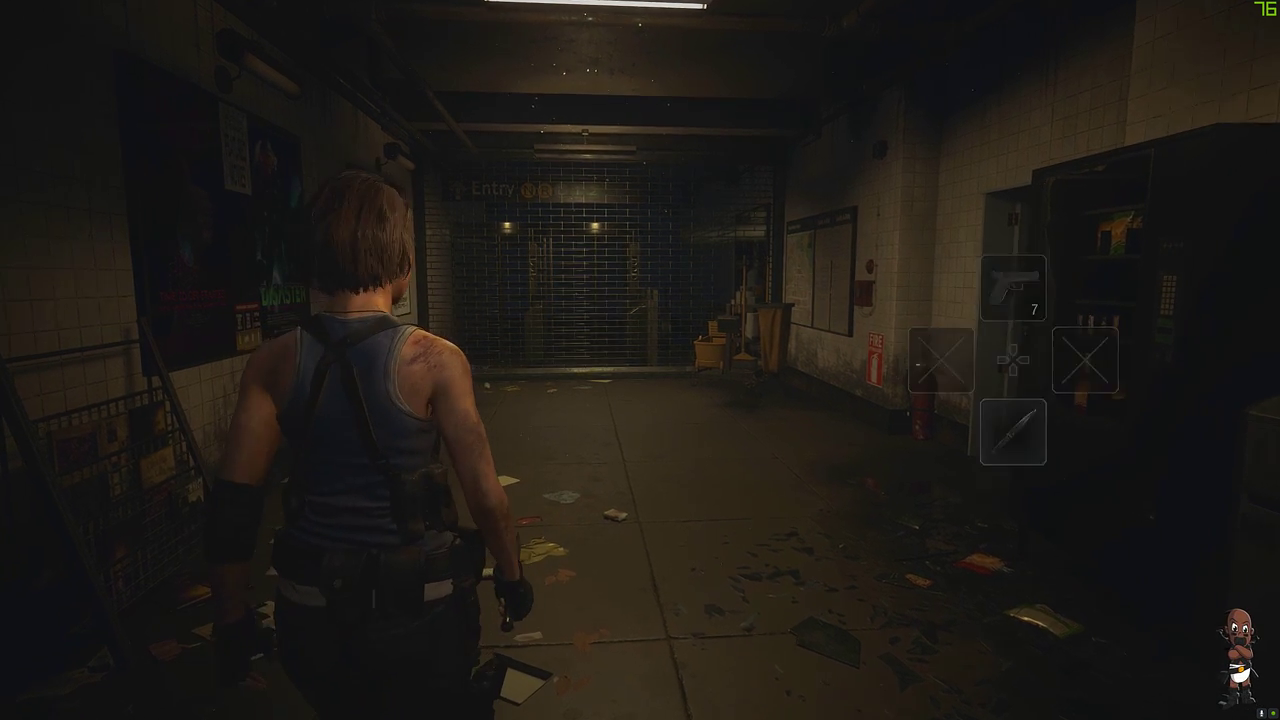
{"action": "key", "text": "w"}
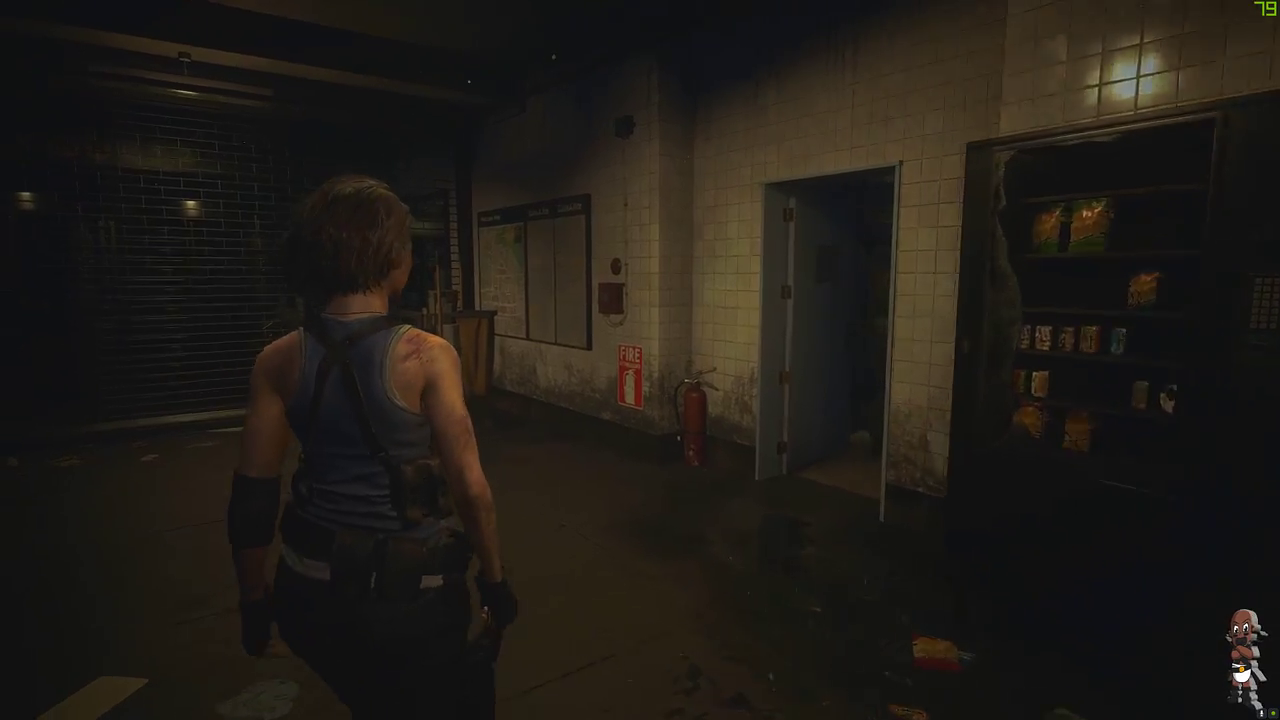
{"action": "key", "text": "1"}
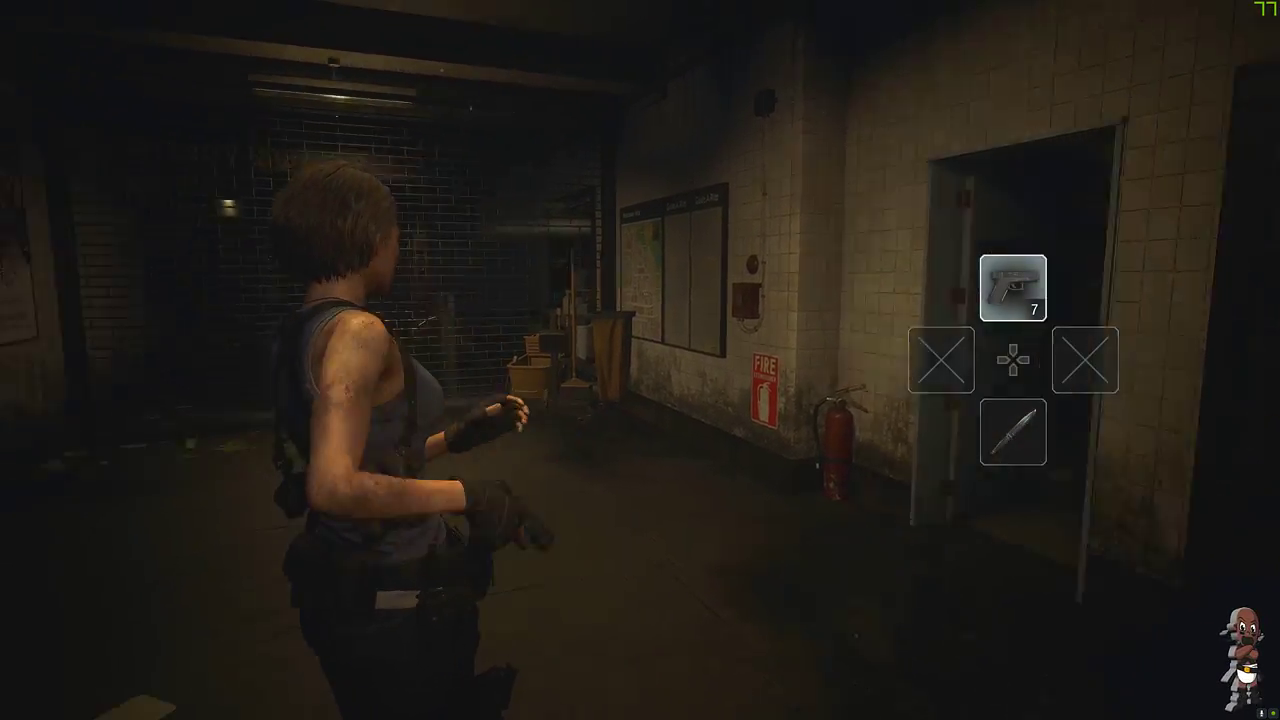
{"action": "key", "text": "w"}
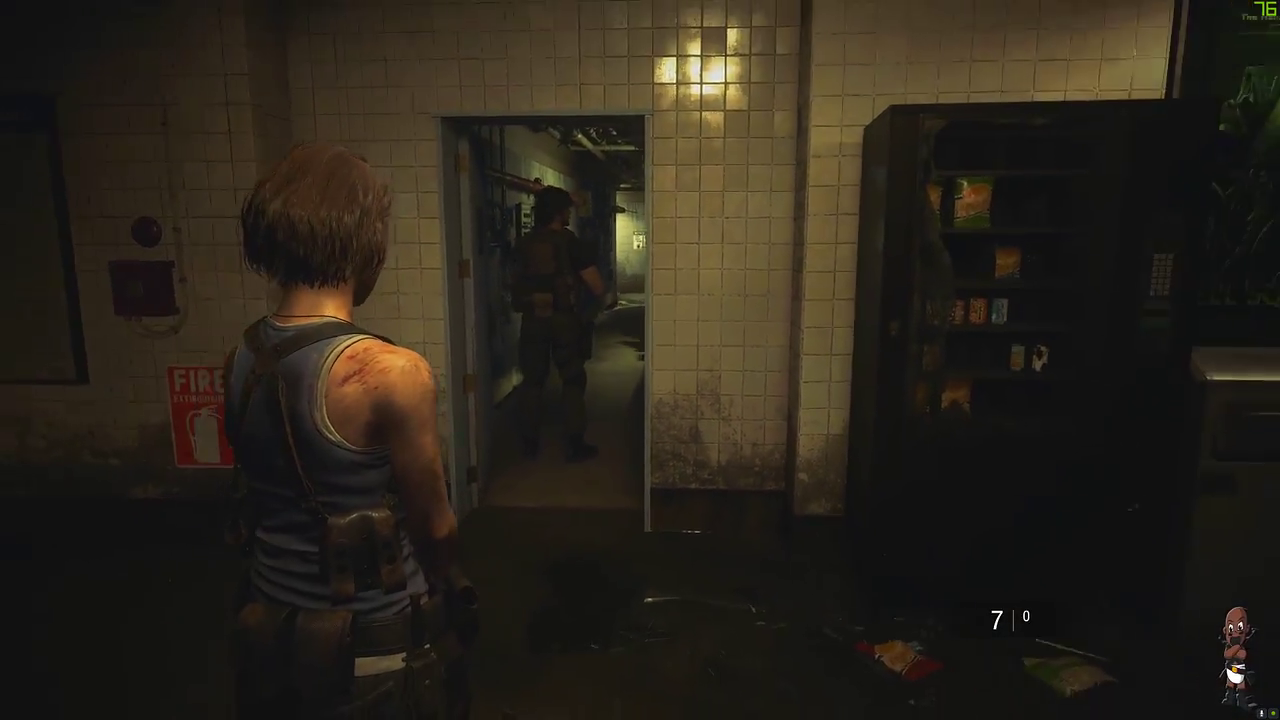
- Test the combat controls by aiming the handgun, dodging backwards and firing one shot
{"action": "right_click", "coordinate": [640, 360]}
{"action": "key", "text": "s"}
{"action": "key", "text": "space"}
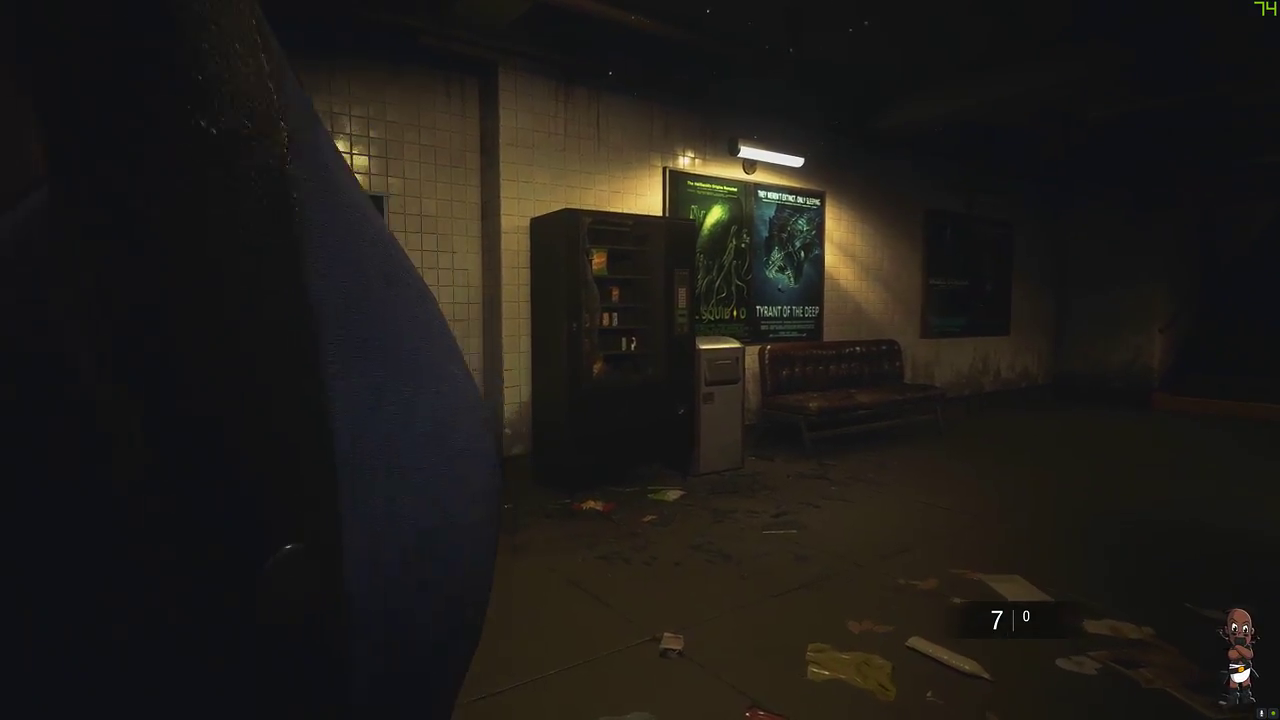
{"action": "left_click", "coordinate": [640, 360]}
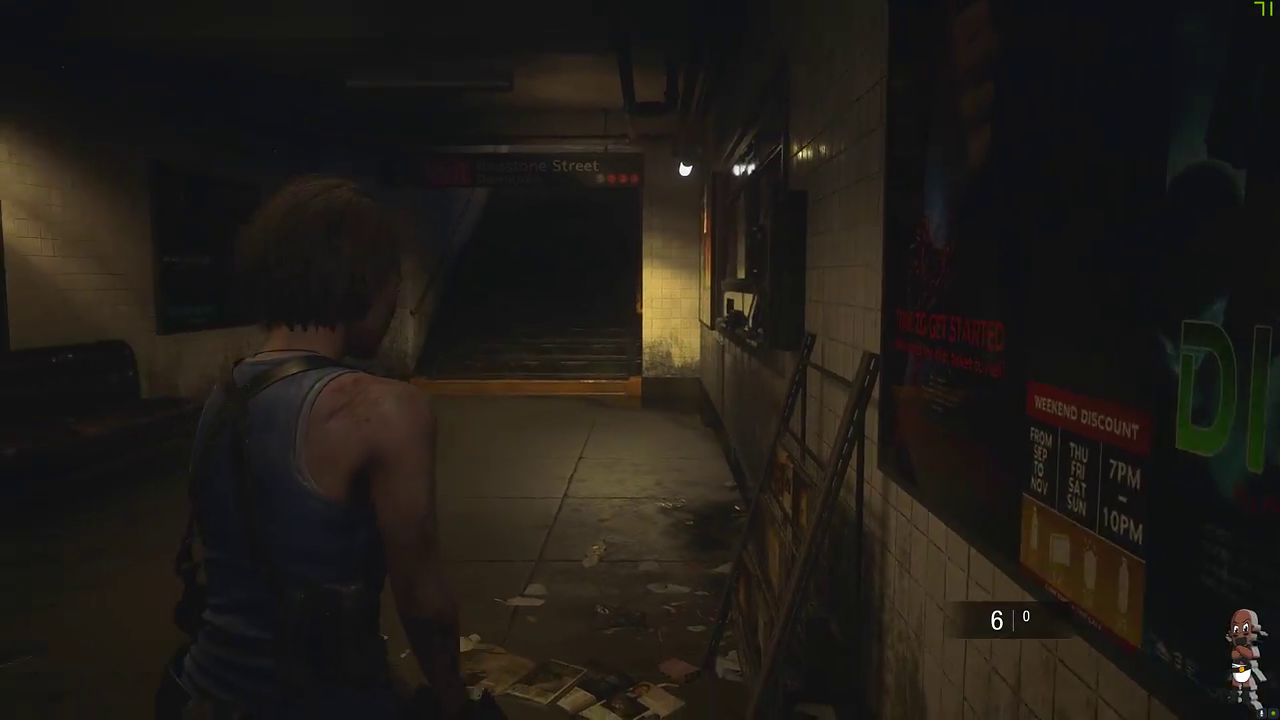
- Walk toward the Redstone Street exit and test the pause control by opening and closing the pause menu
{"action": "key", "text": "w"}
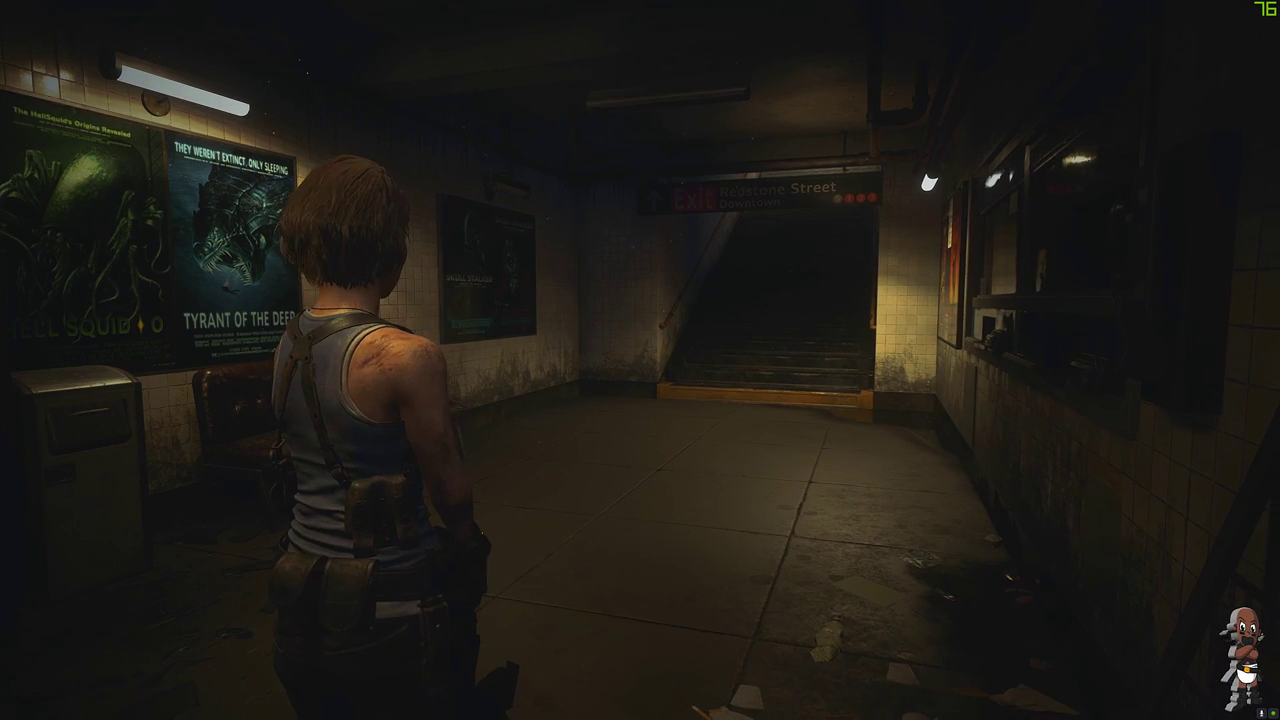
{"action": "key", "text": "w"}
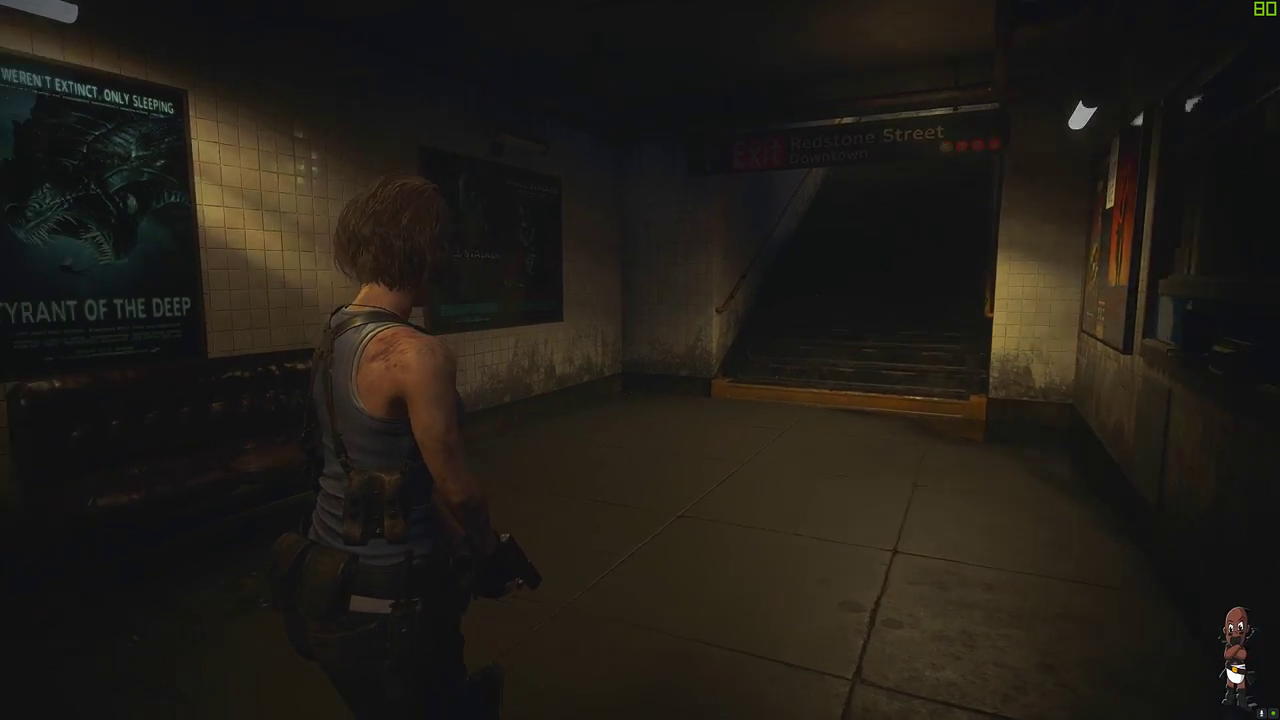
{"action": "key", "text": "Escape"}
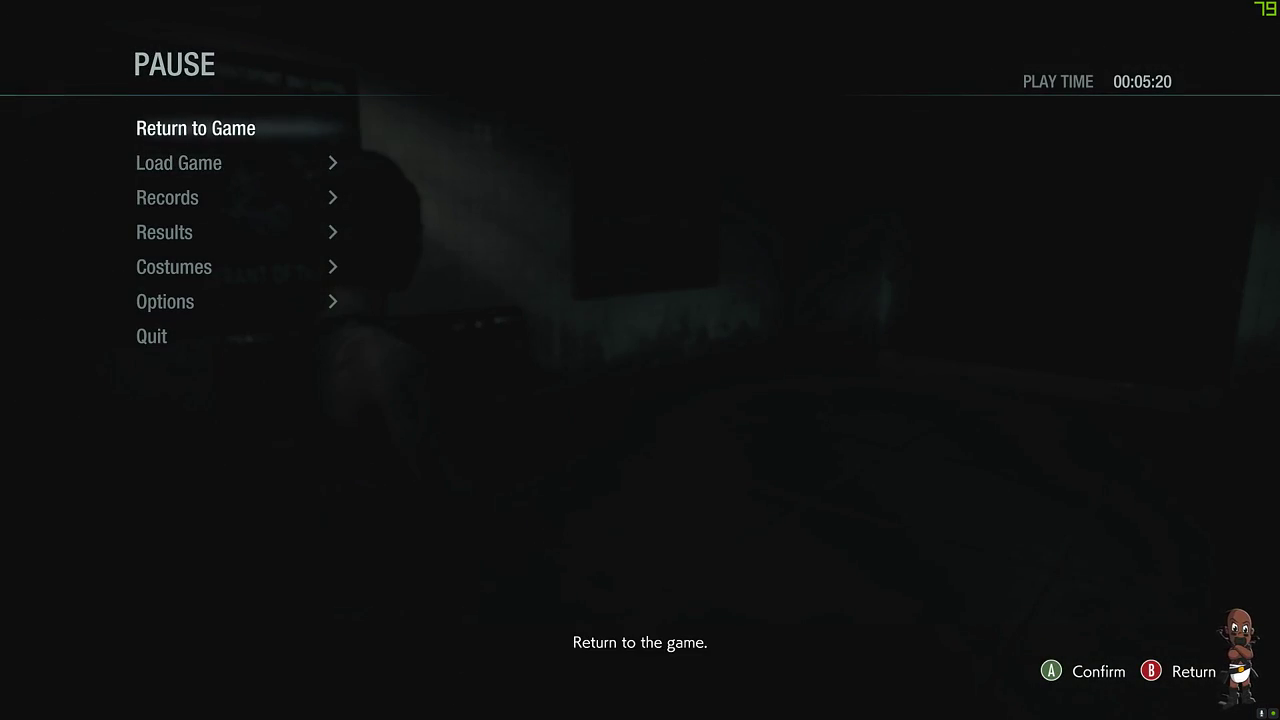
{"action": "key", "text": "Escape"}
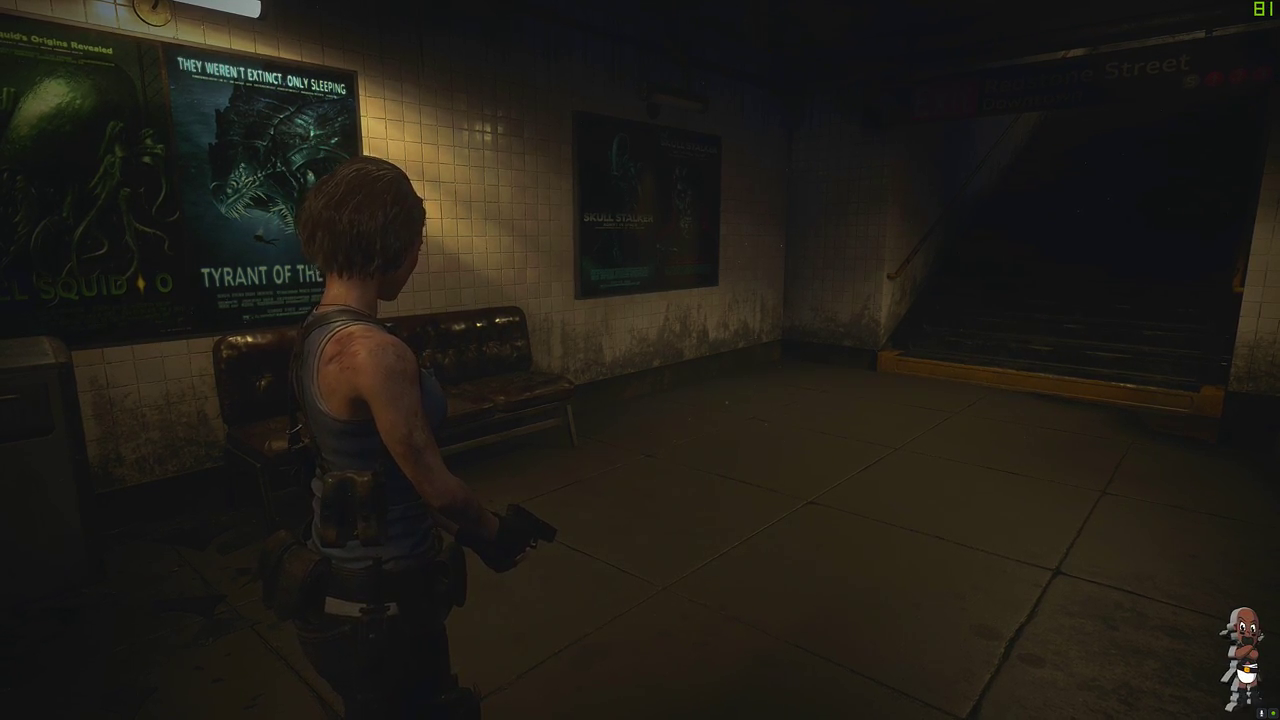
- Test walking and aiming together by moving around near the vending machine with the handgun raised
{"action": "key", "text": "w"}
{"action": "right_click", "coordinate": [640, 360]}
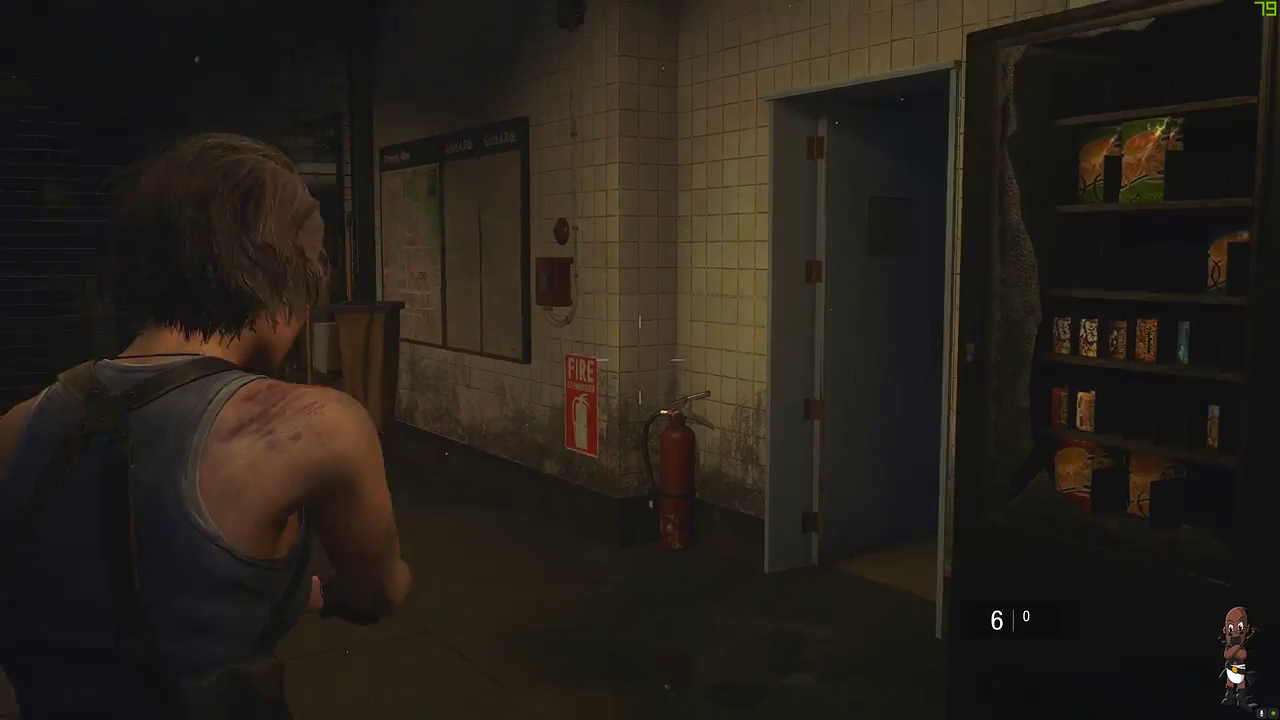
{"action": "key", "text": "w"}
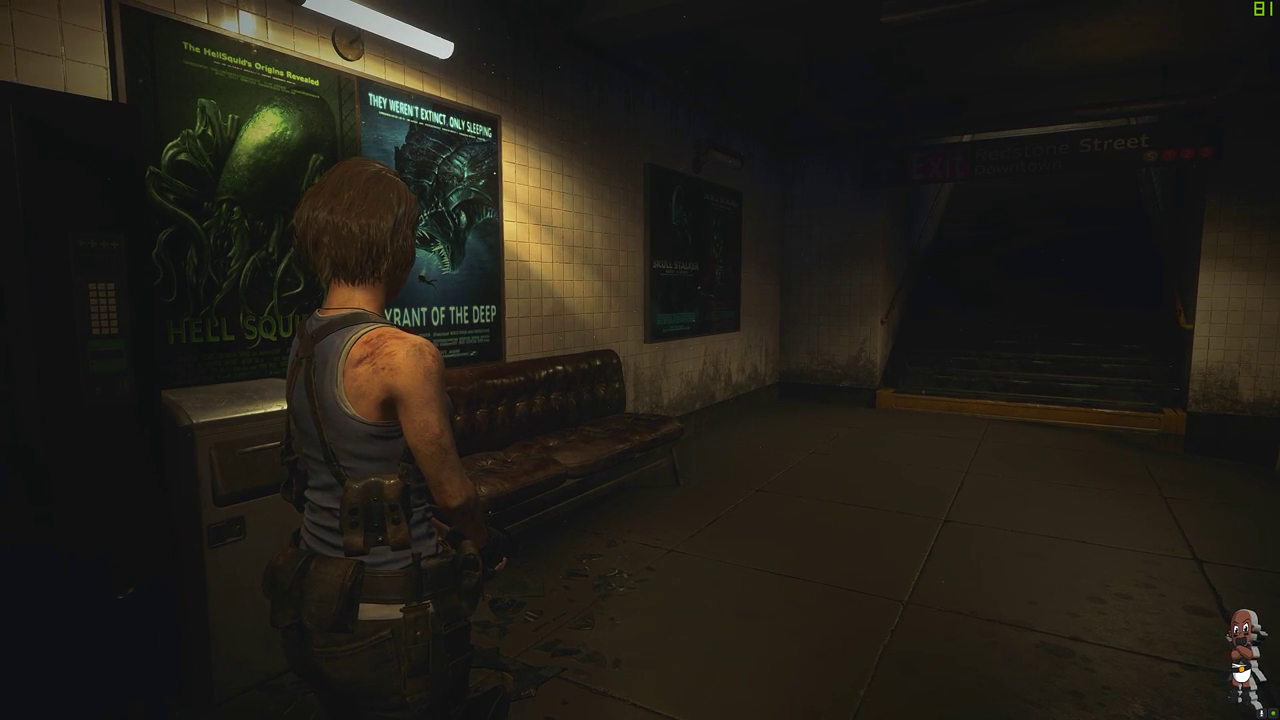
- Test inventory navigation by opening the inventory, bringing up the Survival Knife's action options, moving through them and returning to the game
{"action": "key", "text": "Tab"}
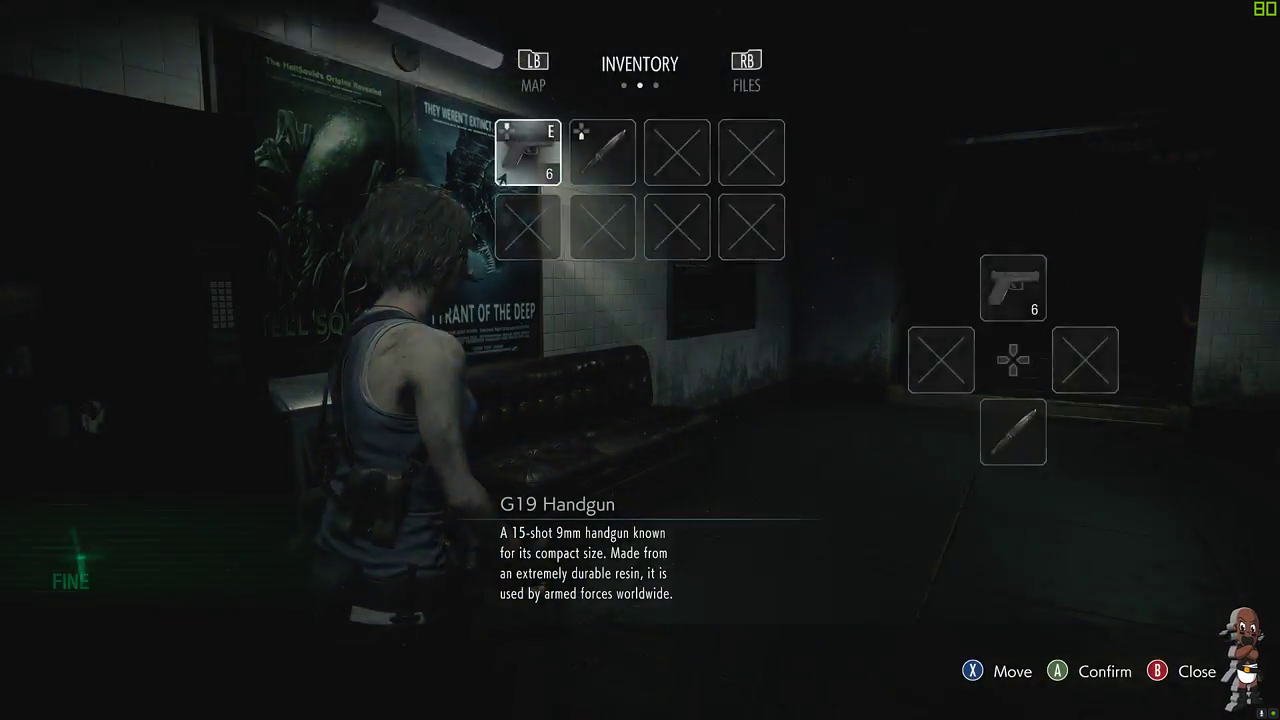
{"action": "key", "text": "Right"}
{"action": "key", "text": "Return"}
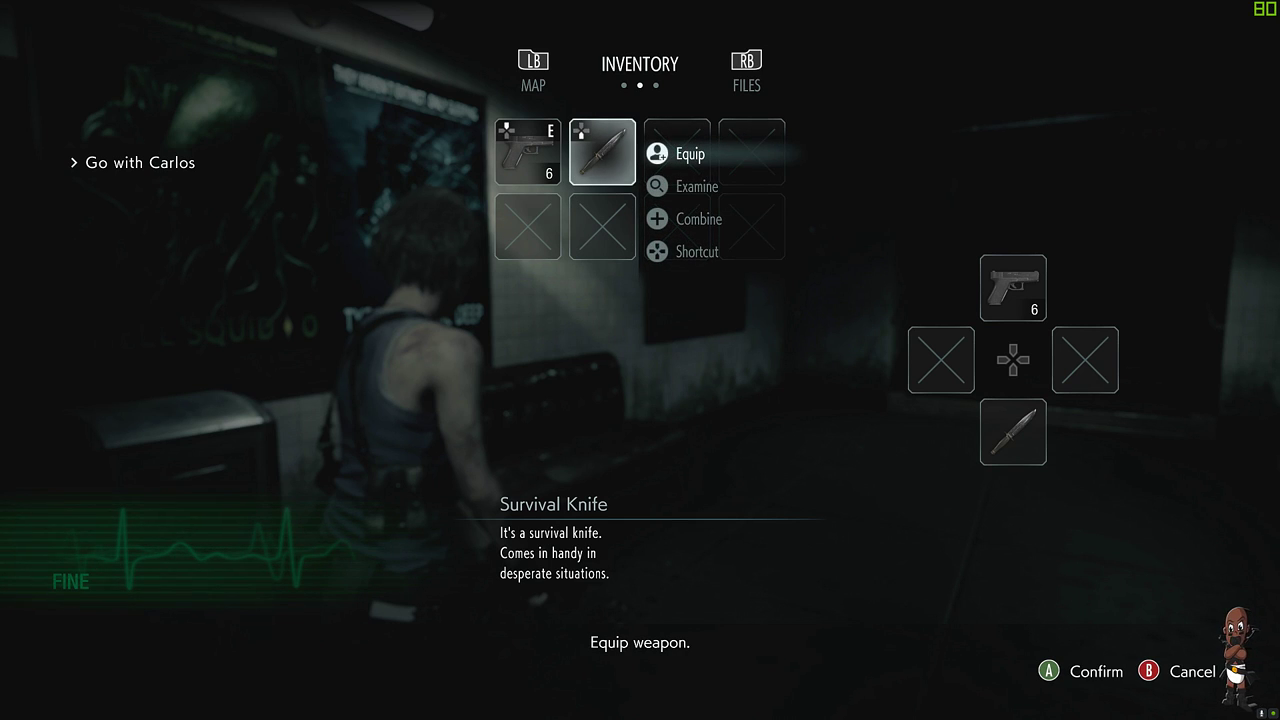
{"action": "key", "text": "Down"}
{"action": "key", "text": "Escape"}
{"action": "key", "text": "Tab"}
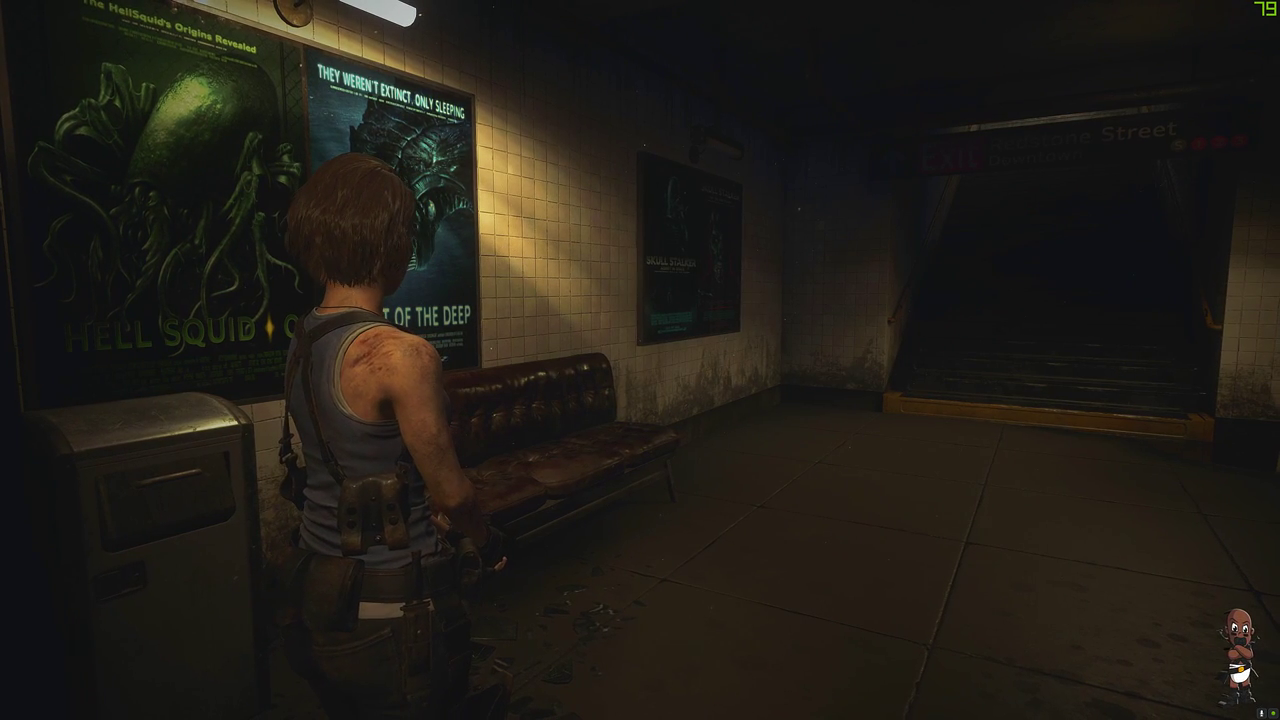